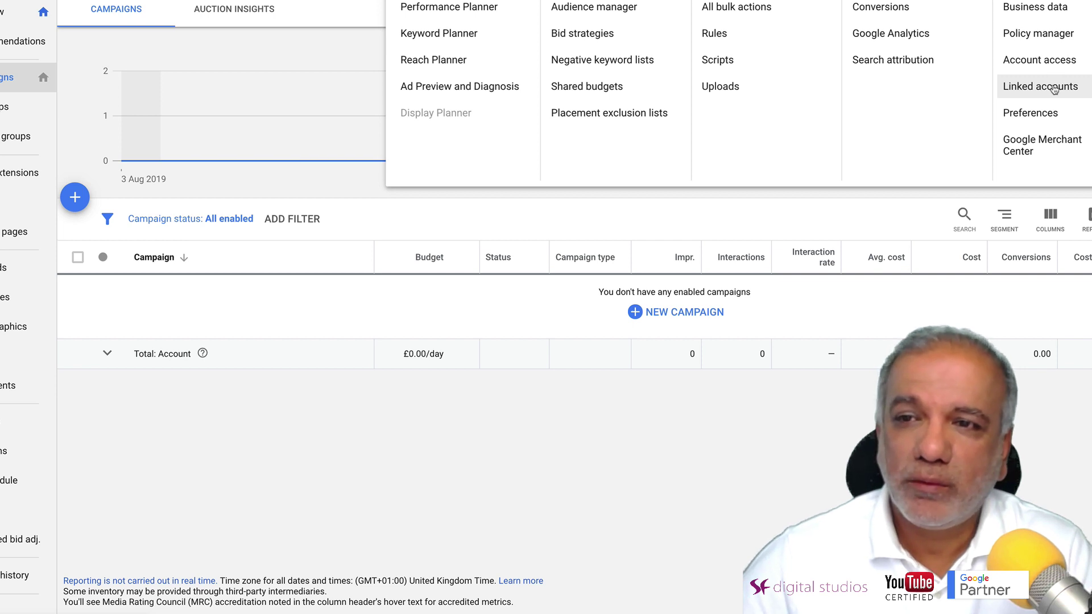
Step: Open the YouTube linking details in the account's linked accounts
{"action": "left_click", "coordinate": [1054, 89]}
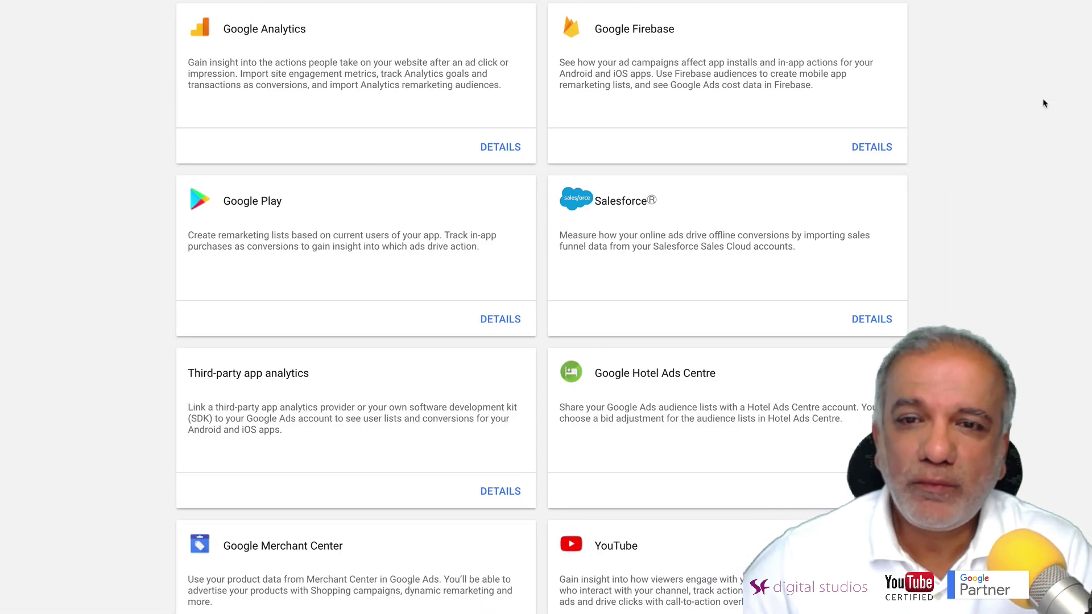
{"action": "scroll", "coordinate": [779, 268], "scroll_direction": "down", "scroll_amount": 5}
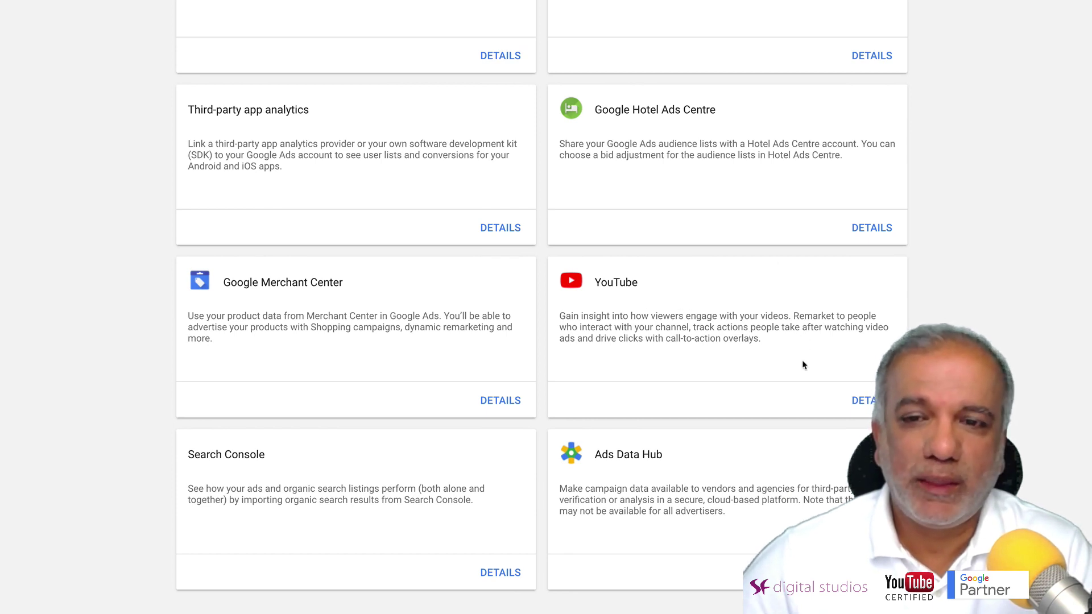
{"action": "left_click", "coordinate": [871, 401]}
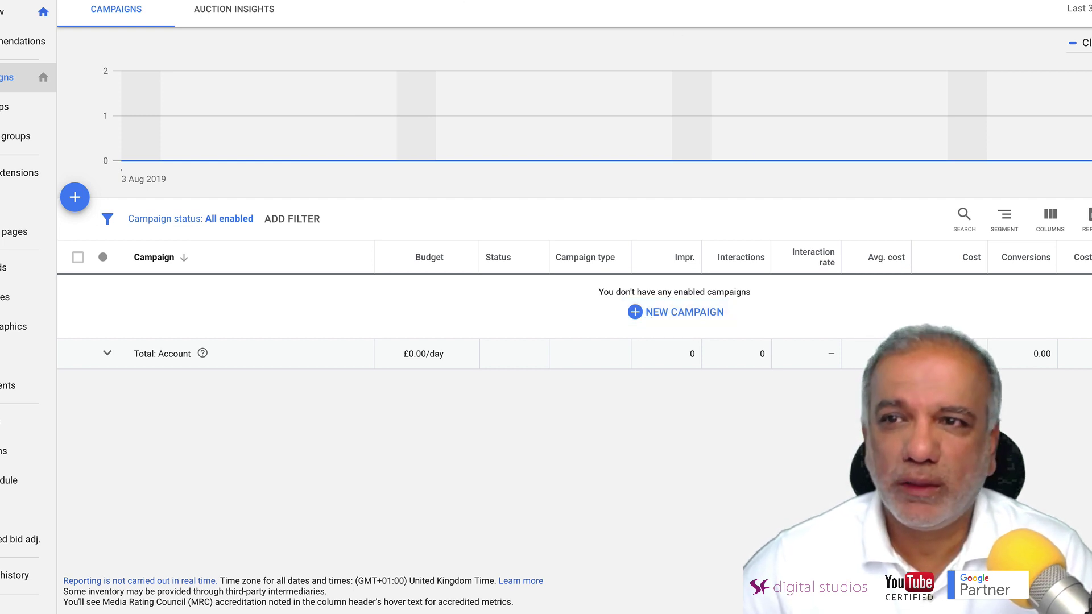
Step: Start creating a new campaign from the empty campaigns list
{"action": "left_click", "coordinate": [675, 322]}
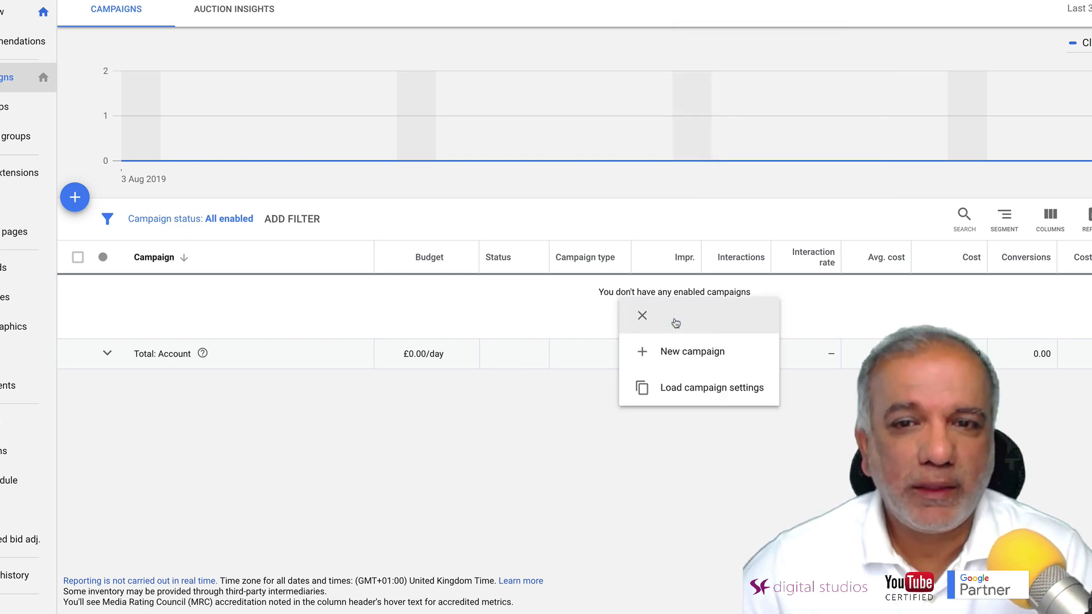
{"action": "left_click", "coordinate": [684, 363]}
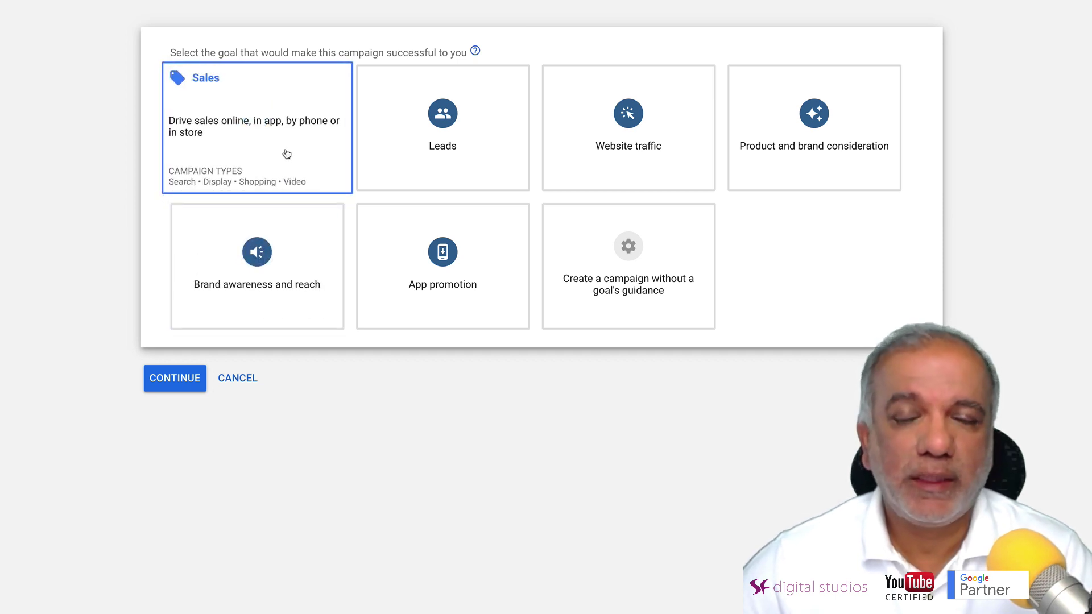
Step: Compare the Video campaign options offered for the Sales goal and for the Brand awareness and reach goal
{"action": "left_click", "coordinate": [272, 111]}
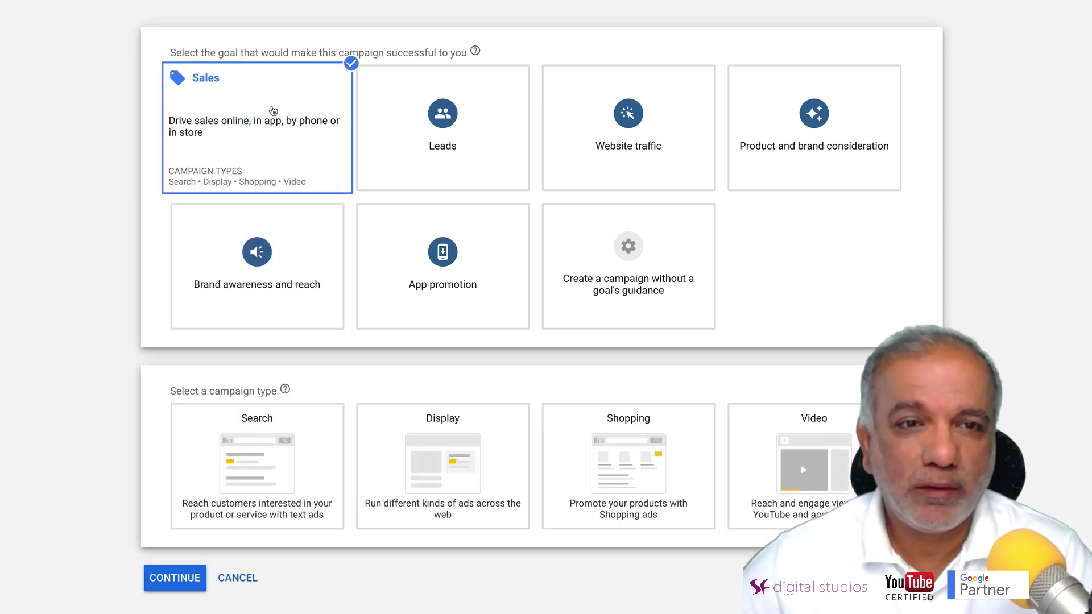
{"action": "left_click", "coordinate": [852, 455]}
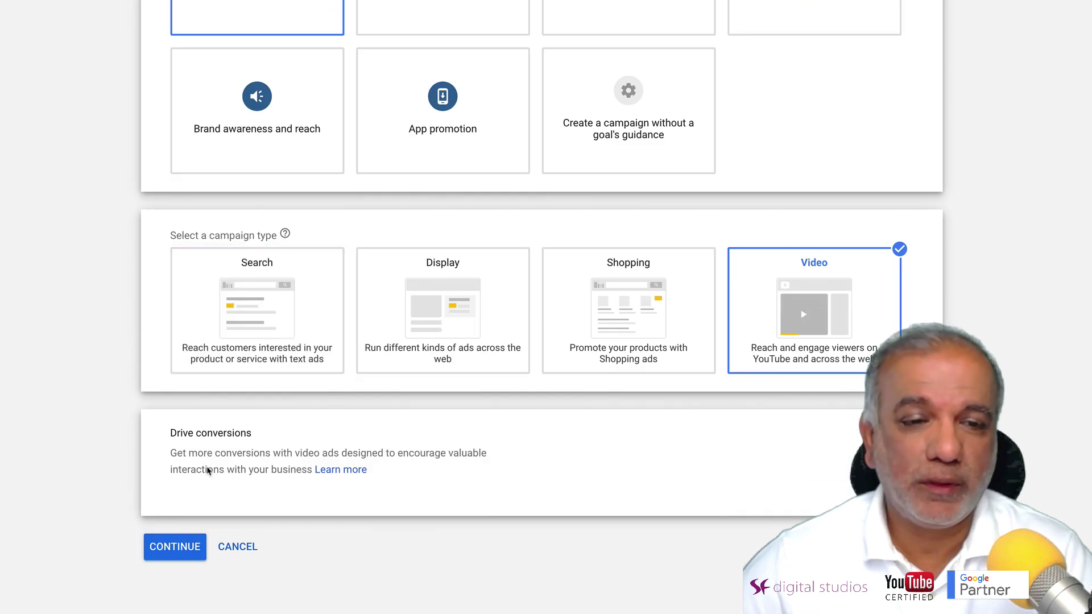
{"action": "scroll", "coordinate": [208, 451], "scroll_direction": "up", "scroll_amount": 3}
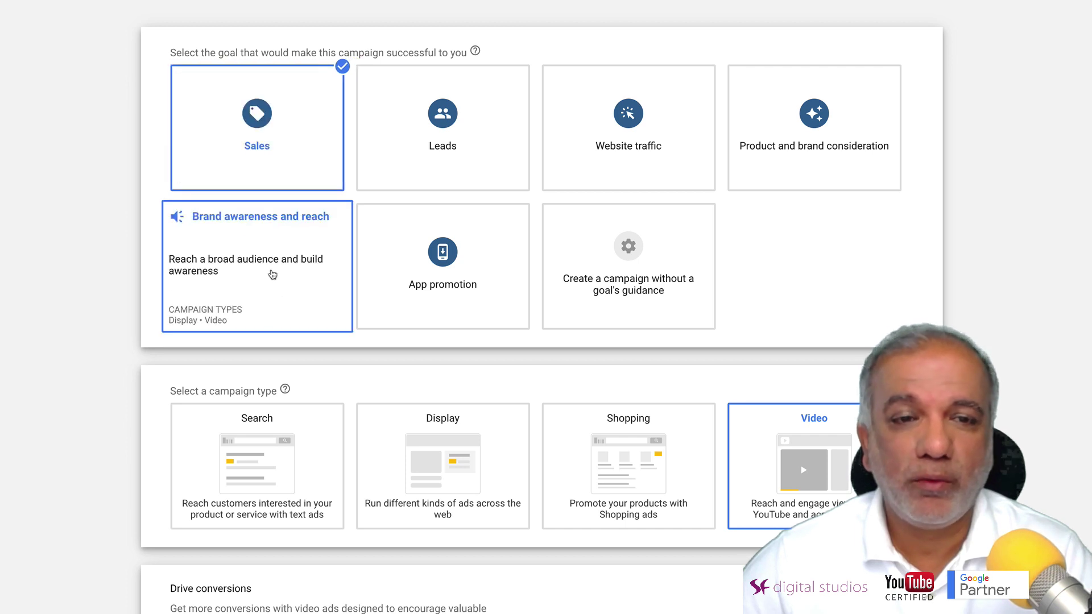
{"action": "left_click", "coordinate": [273, 275]}
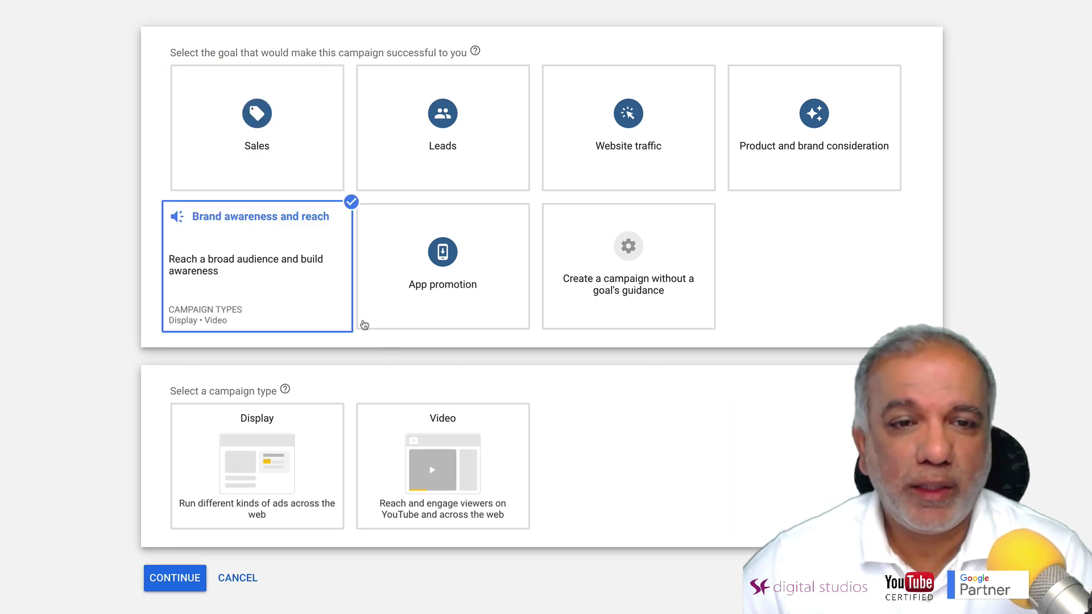
{"action": "left_click", "coordinate": [434, 417]}
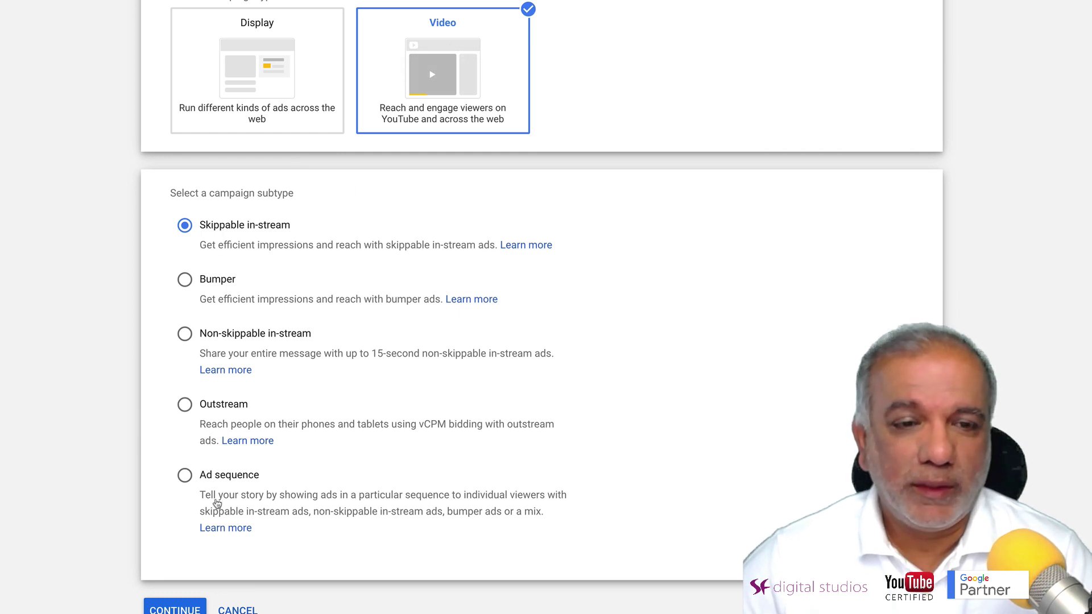
{"action": "scroll", "coordinate": [232, 251], "scroll_direction": "up", "scroll_amount": 2}
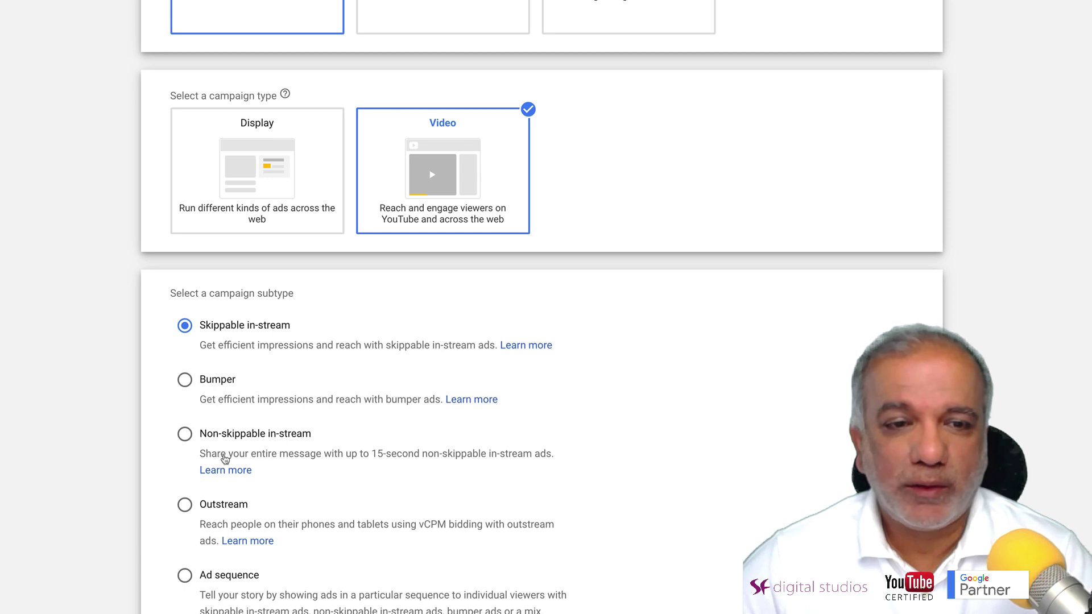
{"action": "scroll", "coordinate": [232, 405], "scroll_direction": "up", "scroll_amount": 5}
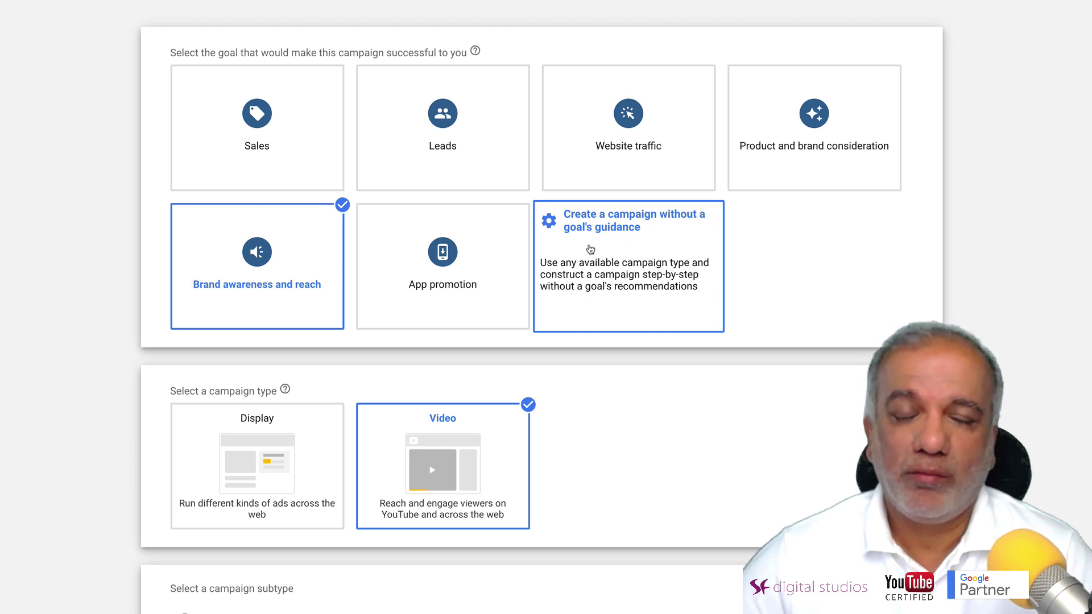
Step: Choose a Video campaign without a goal's guidance, with the Ad sequence subtype, and continue to its settings
{"action": "left_click", "coordinate": [627, 251]}
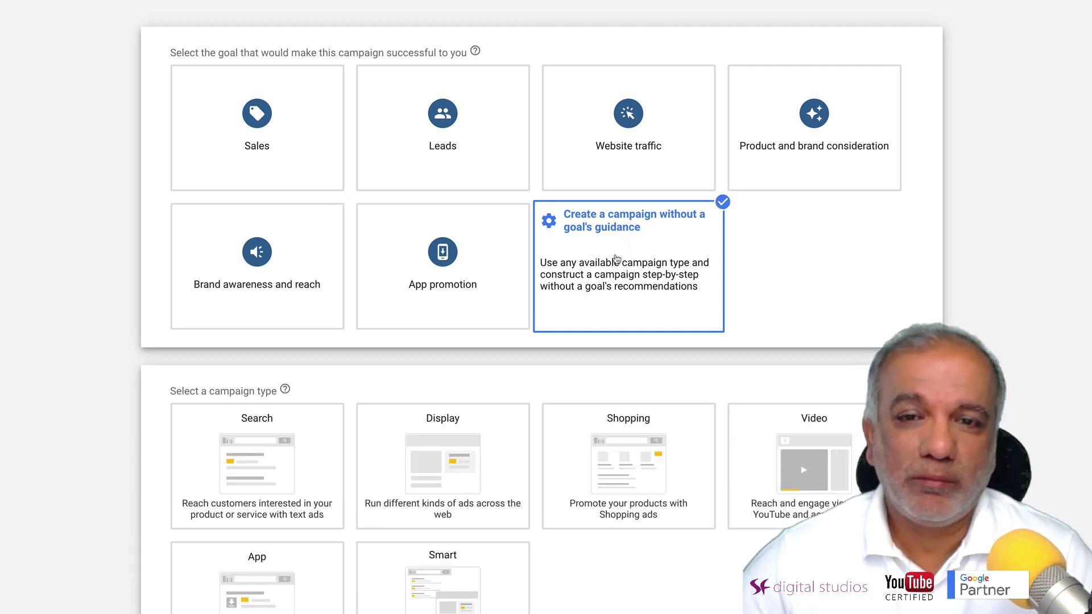
{"action": "scroll", "coordinate": [617, 260], "scroll_direction": "down", "scroll_amount": 3}
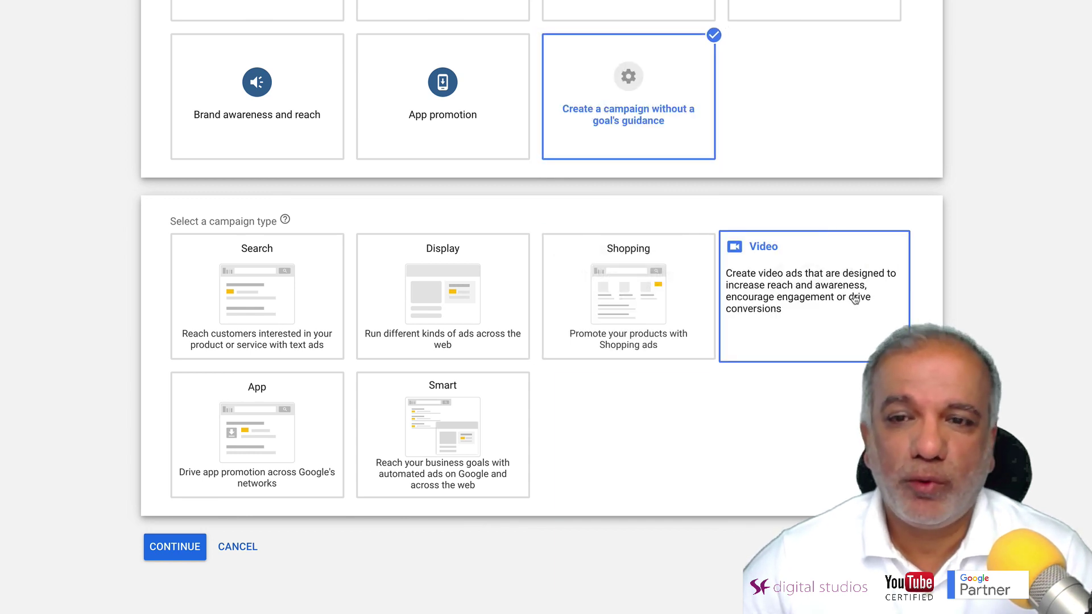
{"action": "left_click", "coordinate": [832, 290]}
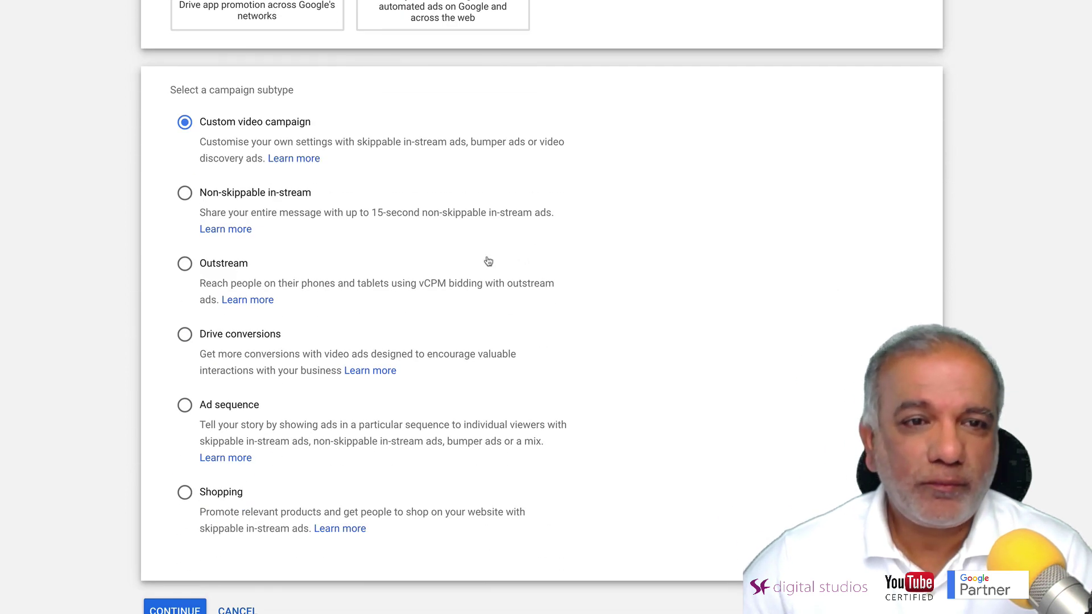
{"action": "left_click", "coordinate": [185, 406]}
{"action": "scroll", "coordinate": [368, 414], "scroll_direction": "down", "scroll_amount": 1}
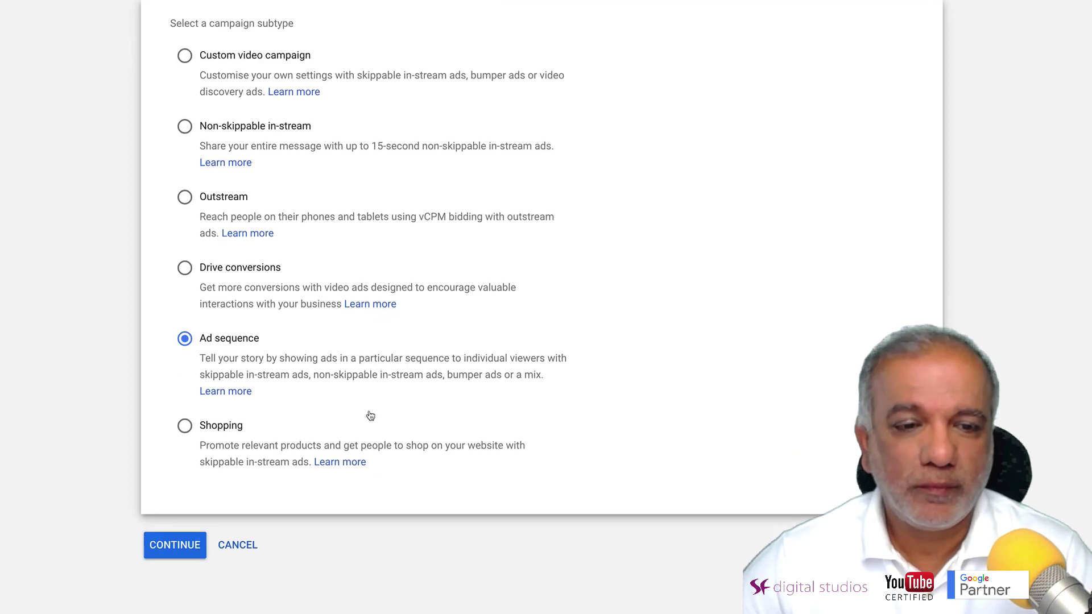
{"action": "left_click", "coordinate": [170, 549]}
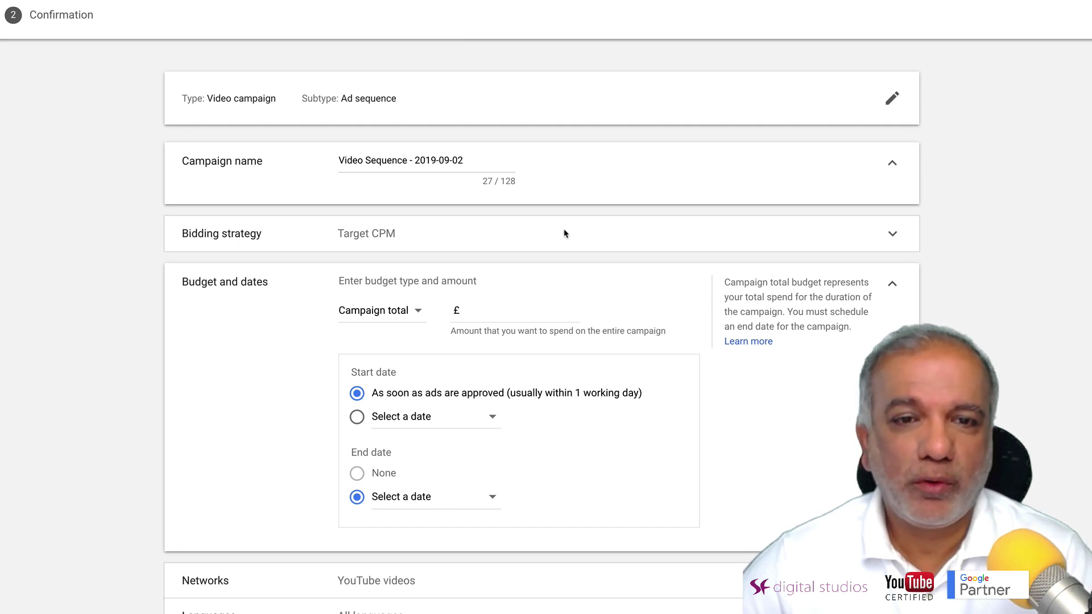
Step: Set the campaign's bidding strategy to Maximum CPV
{"action": "left_click", "coordinate": [892, 234]}
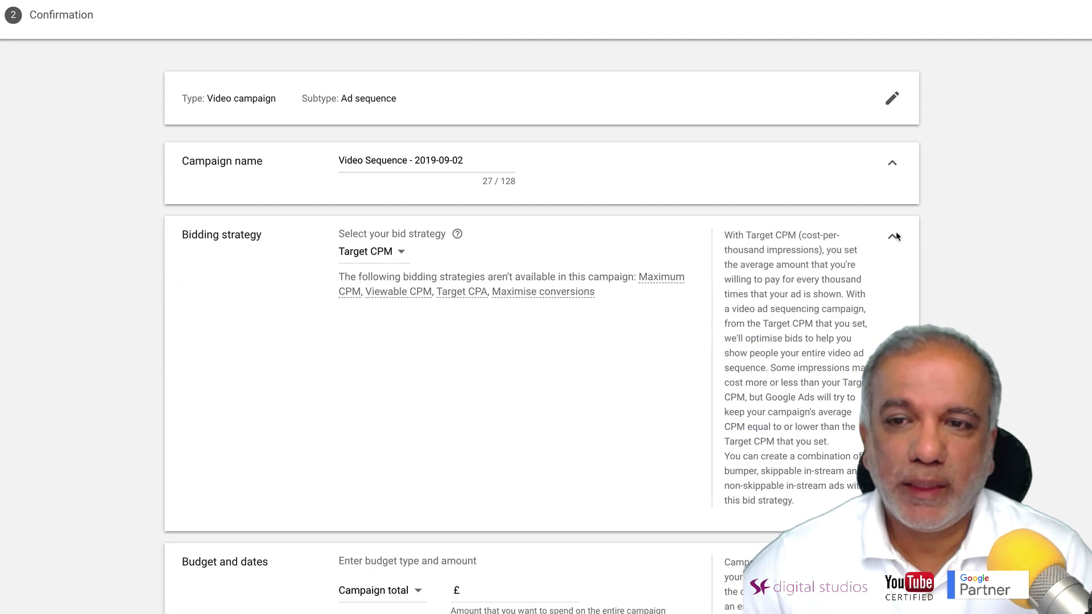
{"action": "left_click", "coordinate": [392, 252]}
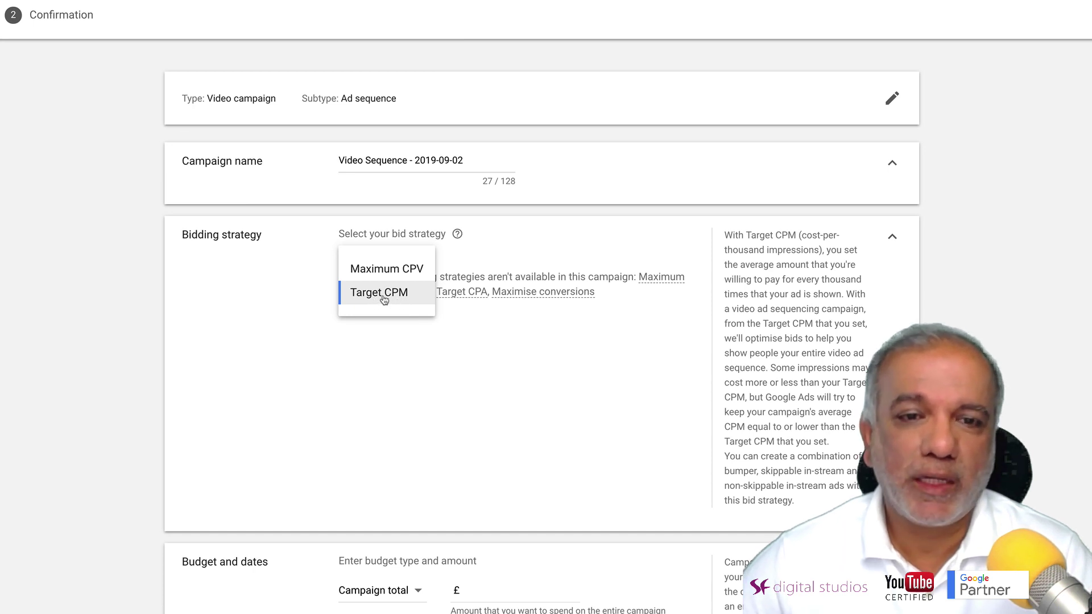
{"action": "left_click", "coordinate": [403, 269]}
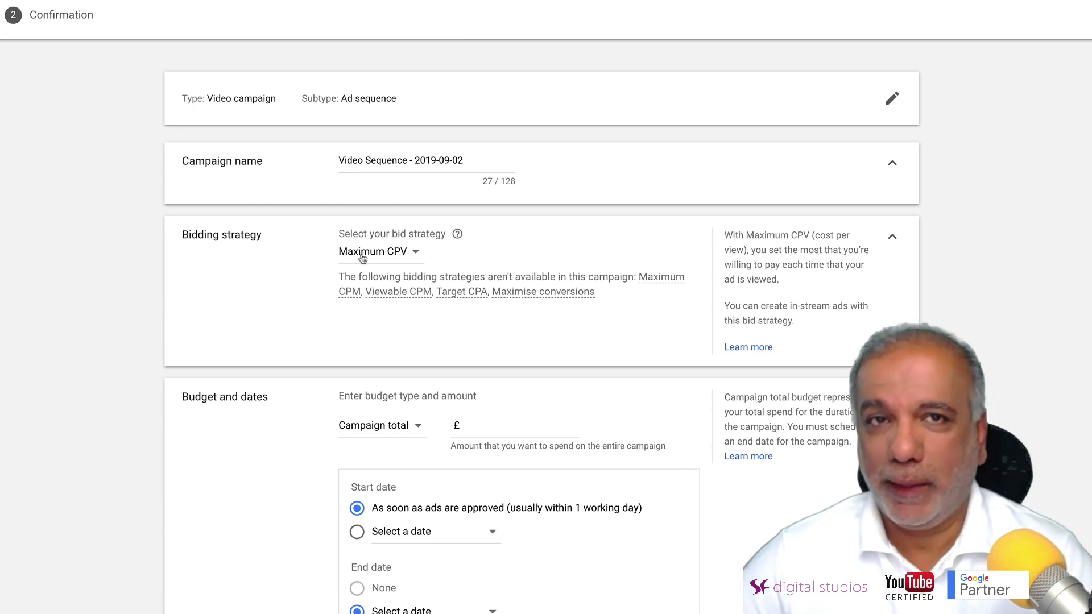
{"action": "left_click", "coordinate": [390, 262]}
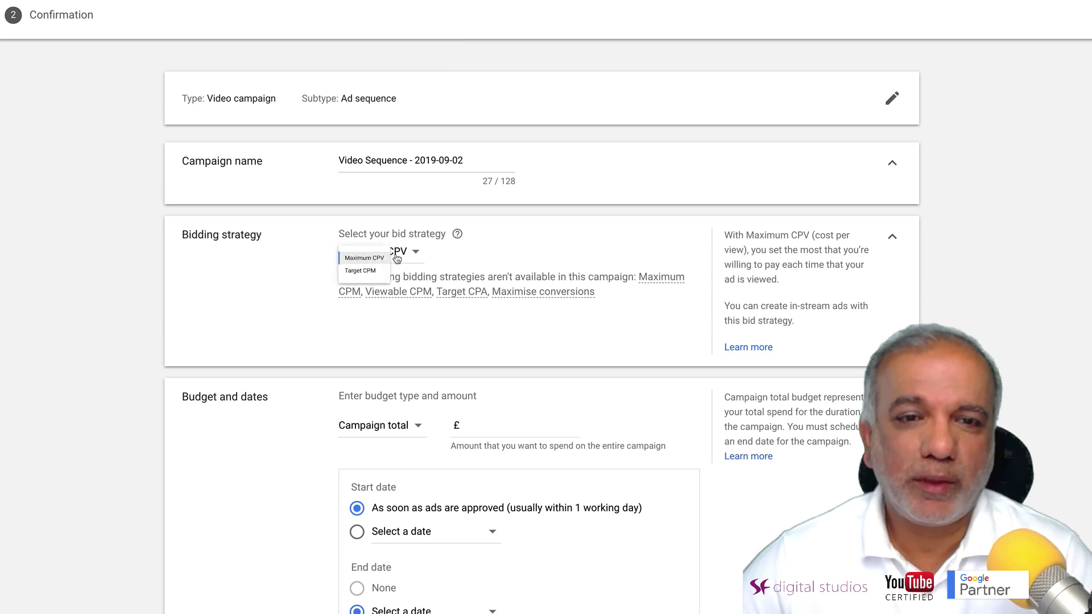
{"action": "left_click", "coordinate": [462, 258]}
{"action": "left_click", "coordinate": [363, 260]}
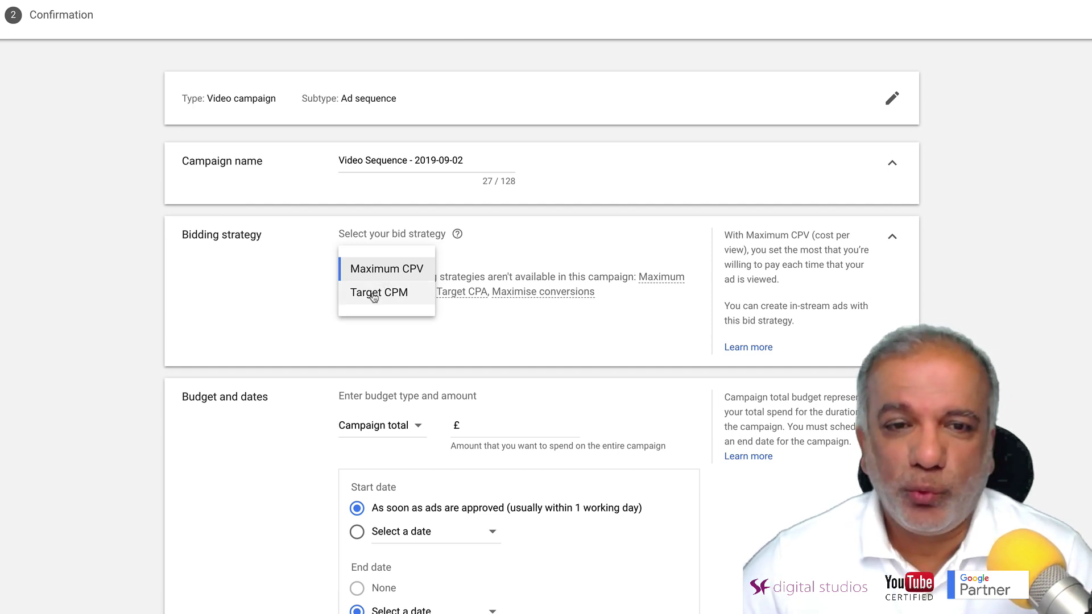
{"action": "left_click", "coordinate": [364, 275]}
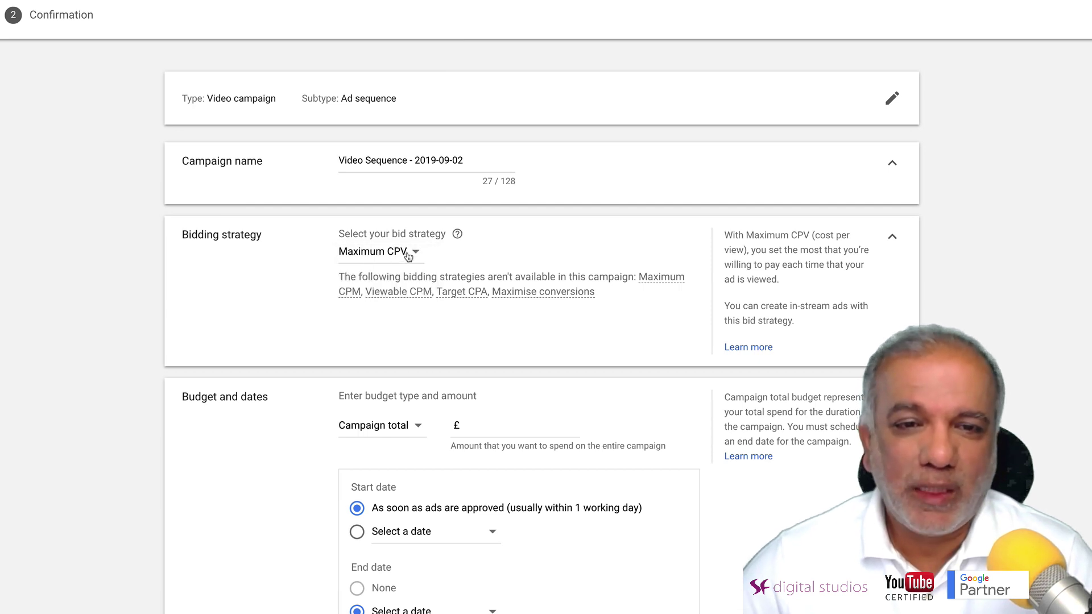
Step: Change the budget type to Daily and set the amount to £10.00
{"action": "scroll", "coordinate": [405, 257], "scroll_direction": "down", "scroll_amount": 2}
{"action": "scroll", "coordinate": [406, 257], "scroll_direction": "down", "scroll_amount": 1}
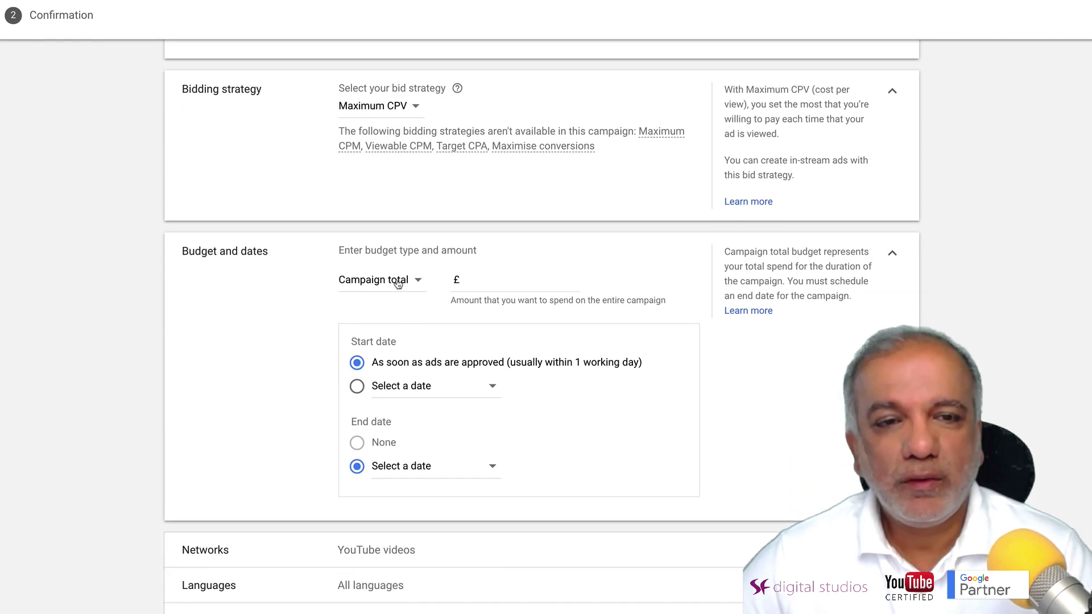
{"action": "left_click", "coordinate": [402, 277]}
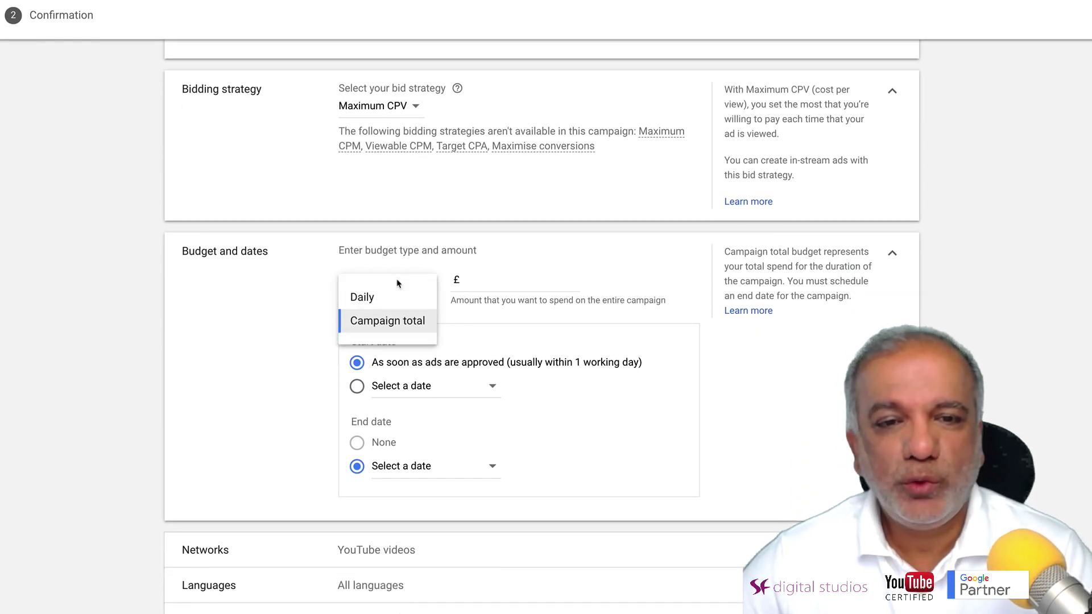
{"action": "left_click", "coordinate": [370, 297]}
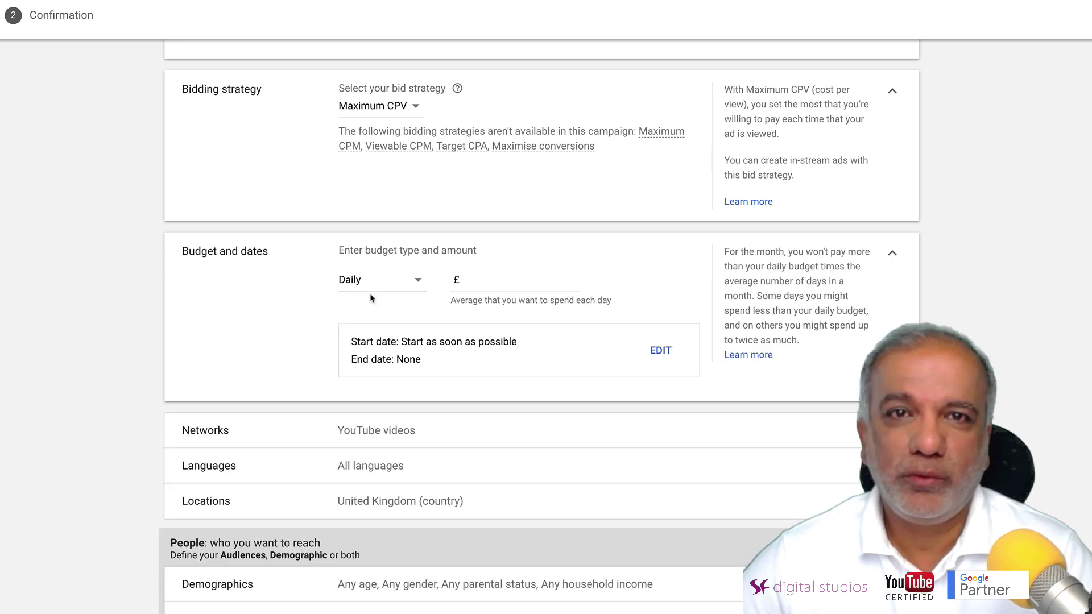
{"action": "left_click", "coordinate": [511, 278]}
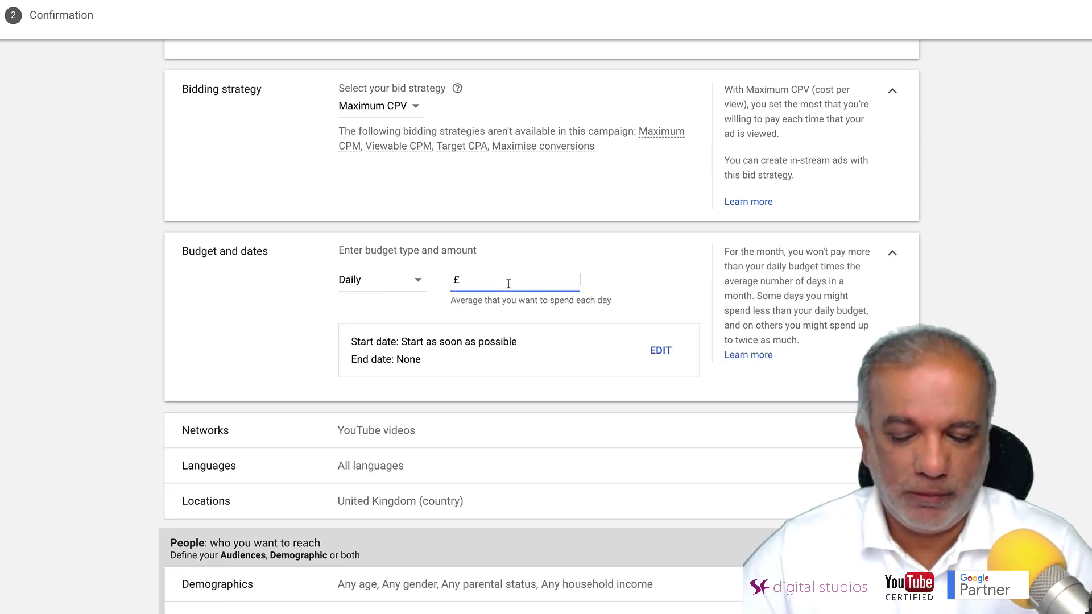
{"action": "type", "text": "10.00"}
Step: Expand the Networks settings and check which ad networks can be chosen for this campaign
{"action": "scroll", "coordinate": [403, 307], "scroll_direction": "down", "scroll_amount": 2}
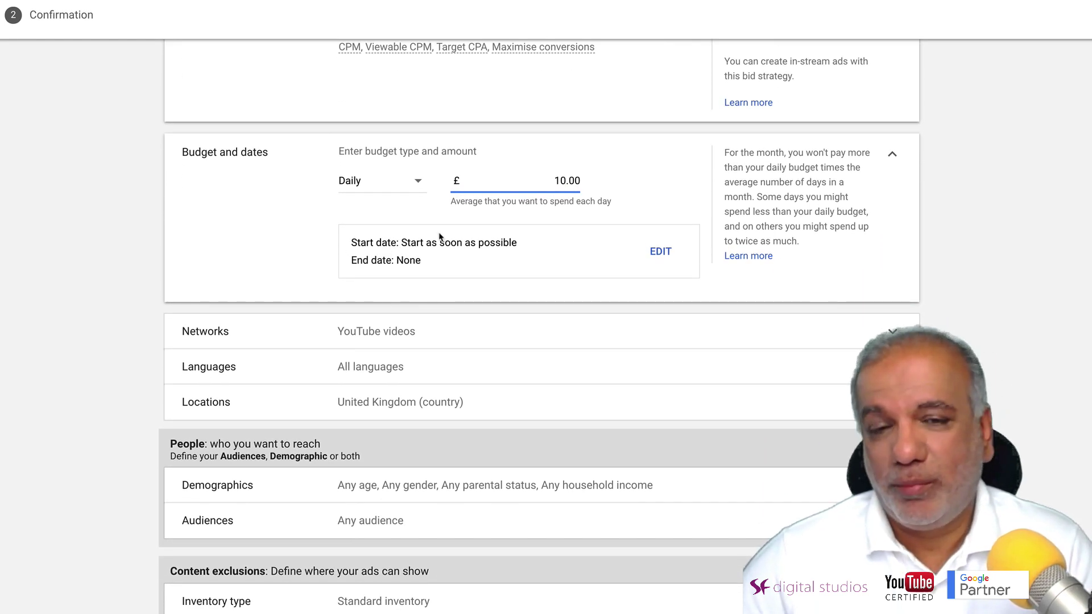
{"action": "scroll", "coordinate": [404, 243], "scroll_direction": "down", "scroll_amount": 4}
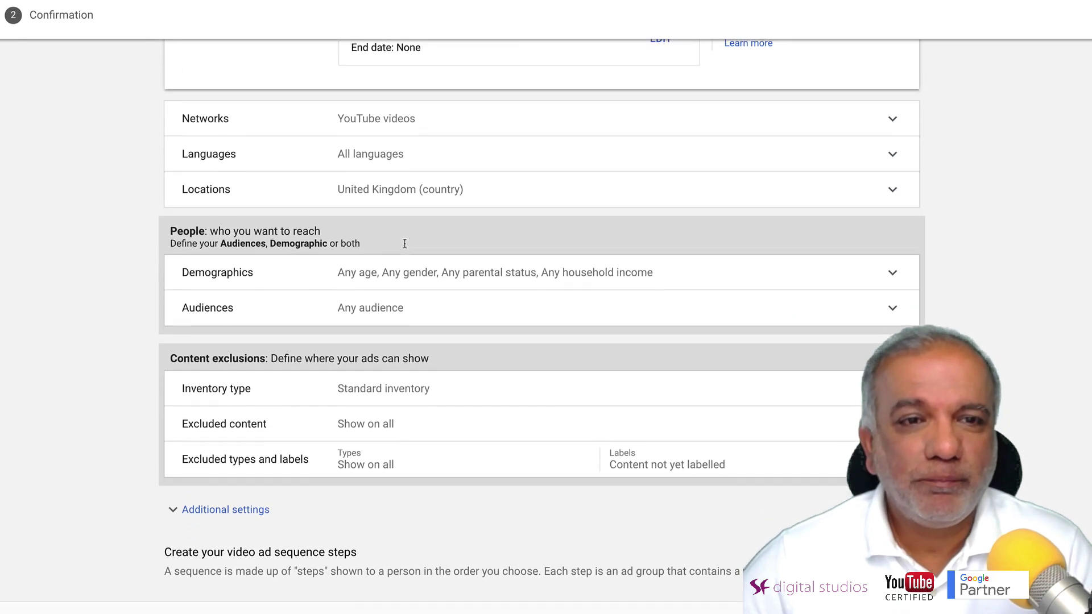
{"action": "scroll", "coordinate": [404, 243], "scroll_direction": "up", "scroll_amount": 2}
{"action": "left_click", "coordinate": [392, 190]}
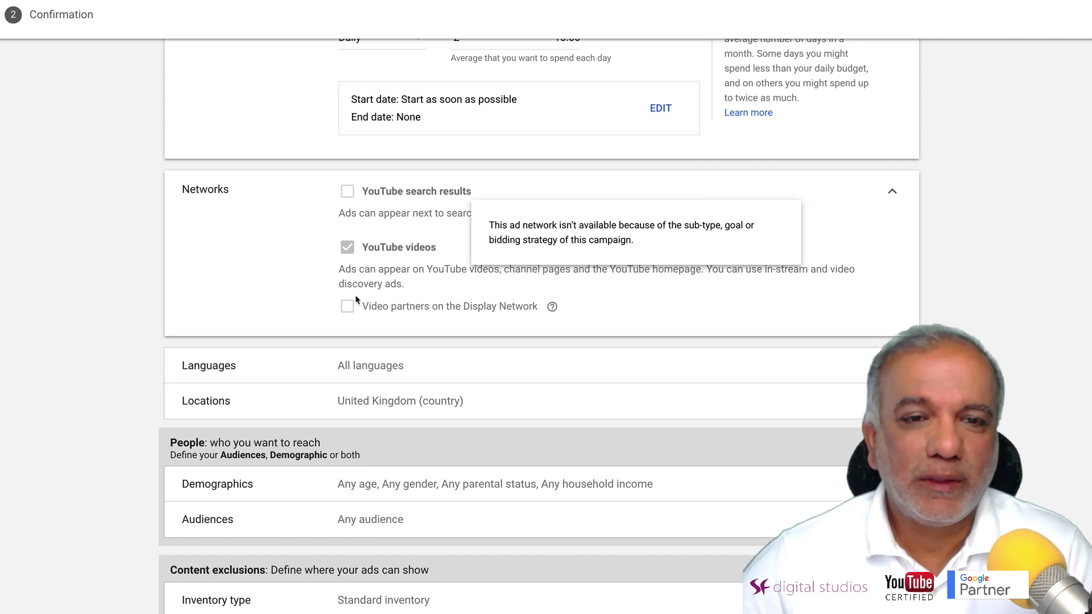
{"action": "mouse_move", "coordinate": [348, 248]}
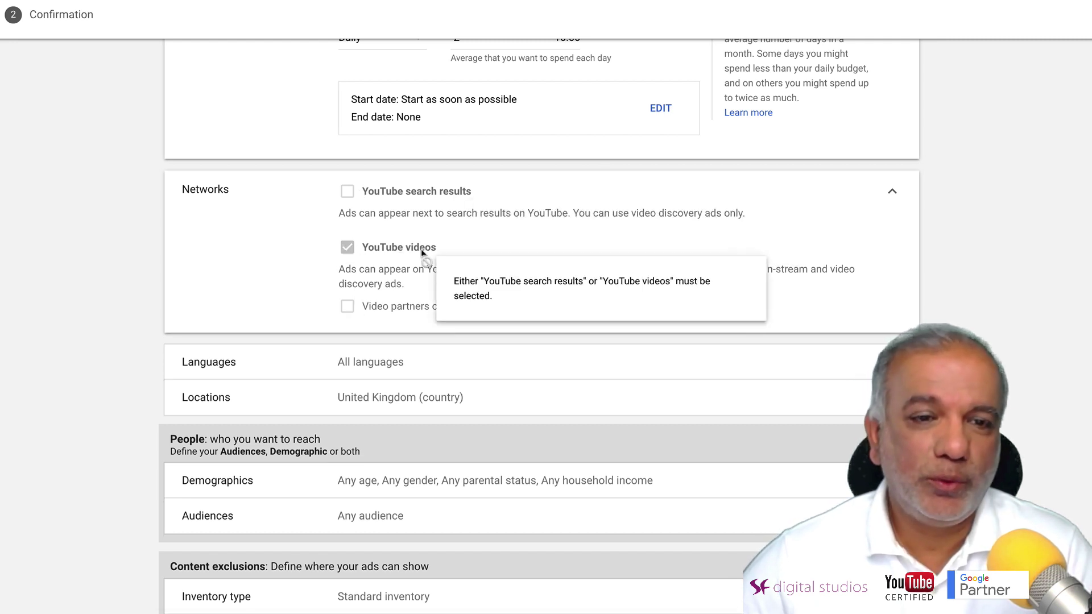
Step: Restrict the campaign's languages to English
{"action": "scroll", "coordinate": [422, 252], "scroll_direction": "down", "scroll_amount": 2}
{"action": "left_click", "coordinate": [389, 257]}
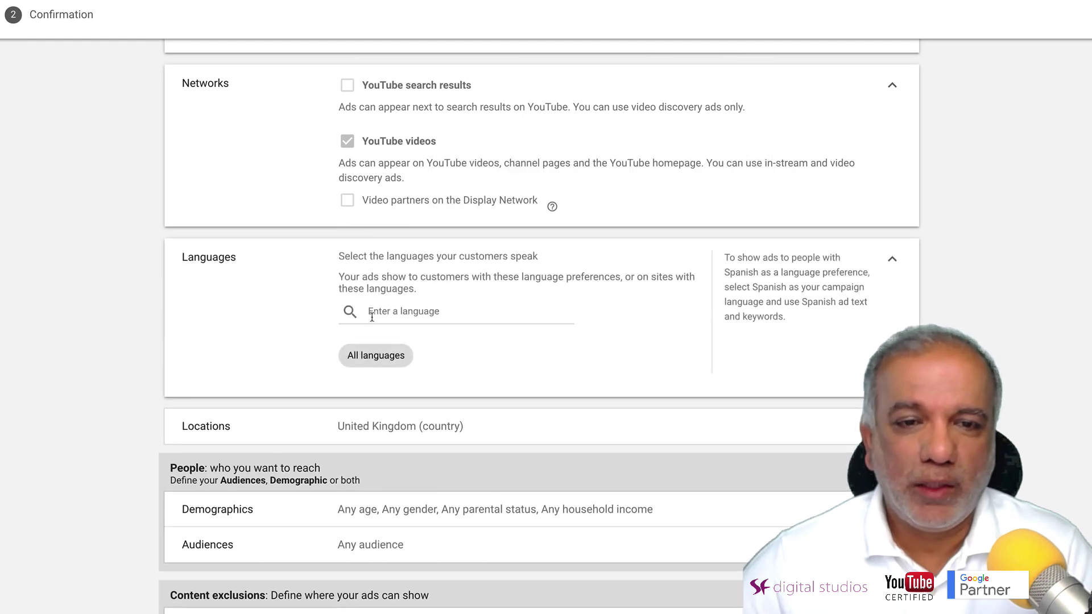
{"action": "left_click", "coordinate": [373, 321]}
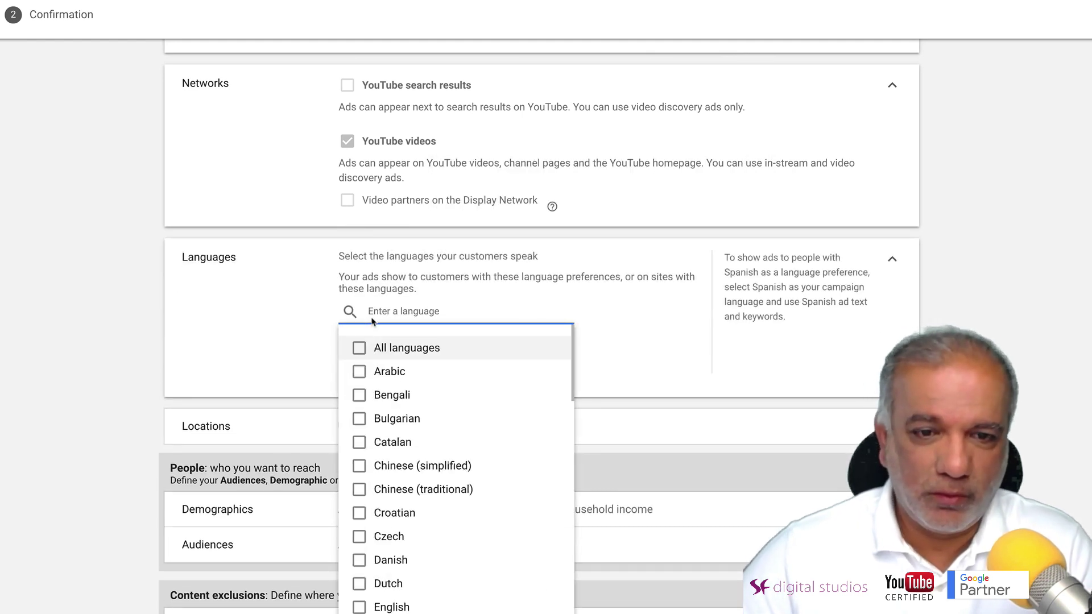
{"action": "left_click", "coordinate": [361, 607]}
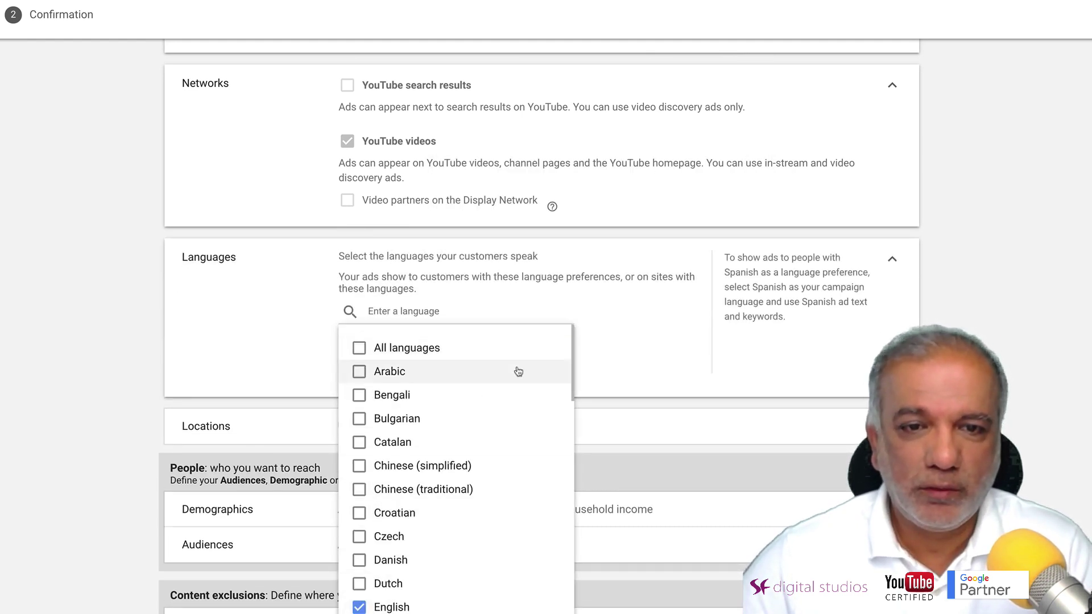
{"action": "left_click", "coordinate": [607, 362]}
{"action": "scroll", "coordinate": [607, 362], "scroll_direction": "down", "scroll_amount": 3}
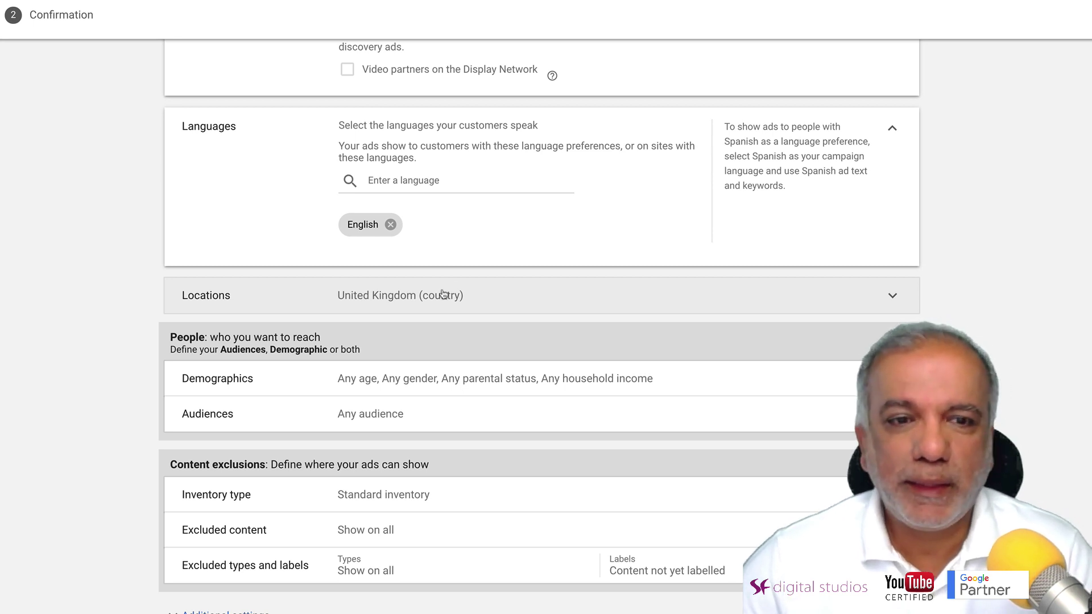
Step: Expand the Demographics targeting and check the gender, age, parental status and household income options
{"action": "scroll", "coordinate": [442, 293], "scroll_direction": "down", "scroll_amount": 3}
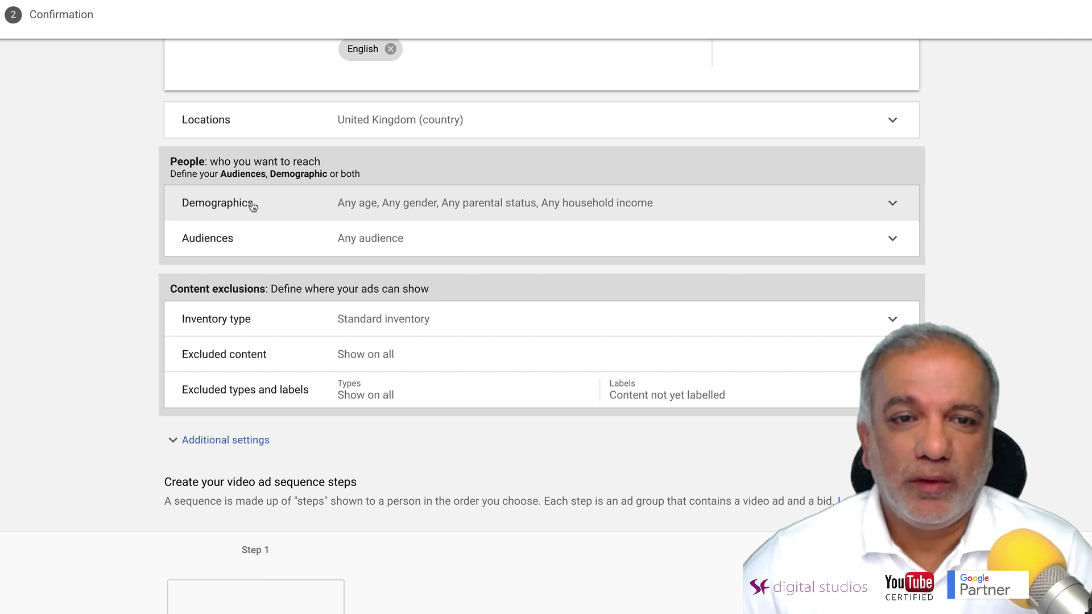
{"action": "left_click", "coordinate": [253, 204]}
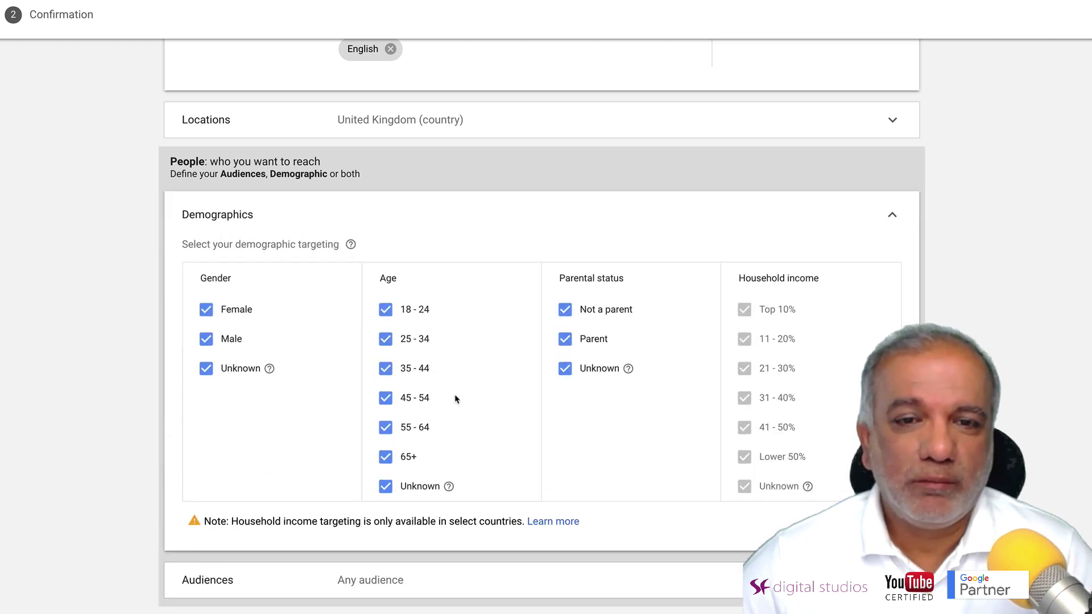
{"action": "scroll", "coordinate": [504, 395], "scroll_direction": "down", "scroll_amount": 3}
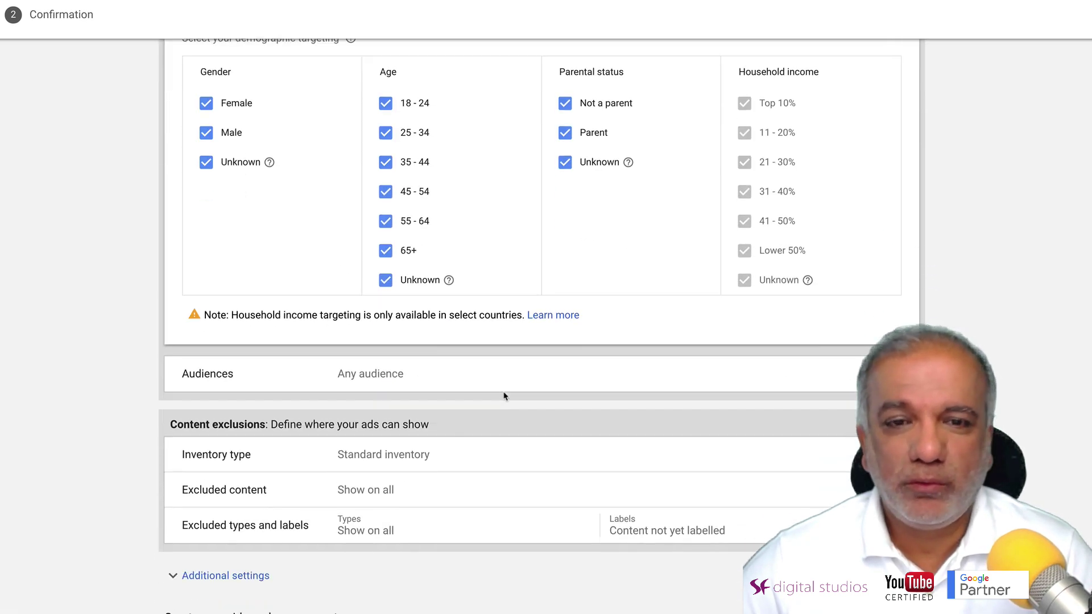
Step: Target the suggested in-market audiences SEO & SEM Services, Advertising & Marketing Services, Web Design & Development and Web Services
{"action": "left_click", "coordinate": [474, 374]}
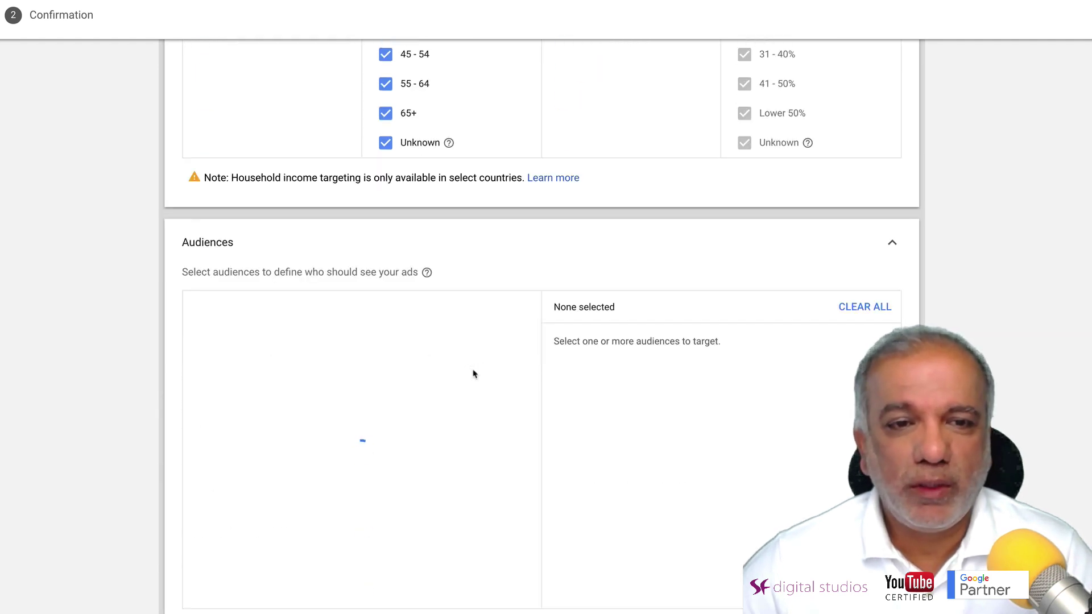
{"action": "scroll", "coordinate": [474, 374], "scroll_direction": "down", "scroll_amount": 2}
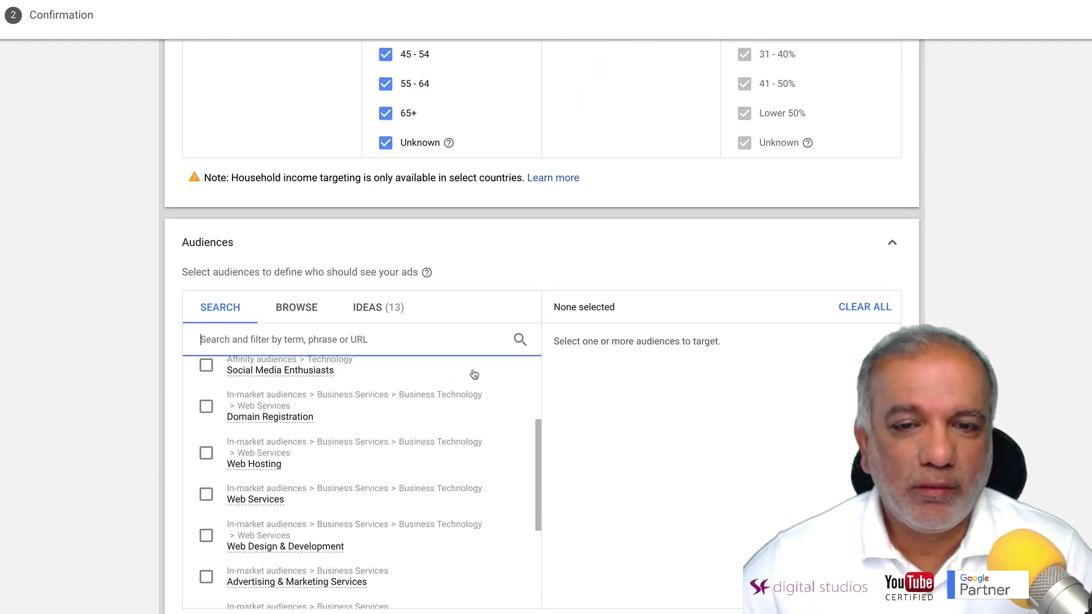
{"action": "scroll", "coordinate": [613, 392], "scroll_direction": "down", "scroll_amount": 2}
{"action": "scroll", "coordinate": [486, 368], "scroll_direction": "up", "scroll_amount": 1}
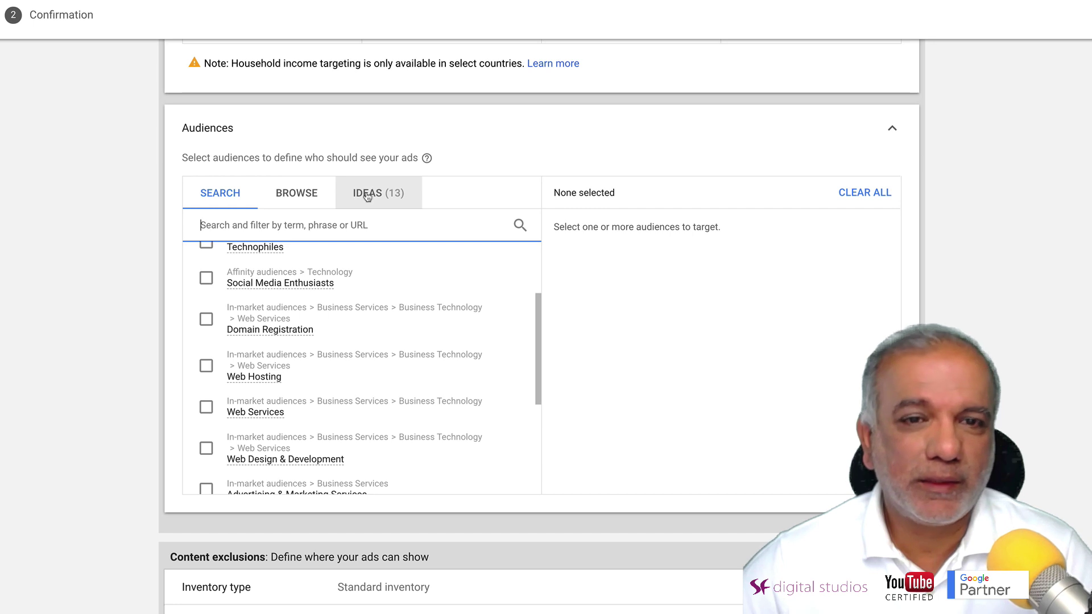
{"action": "left_click", "coordinate": [368, 197]}
{"action": "left_click", "coordinate": [206, 267]}
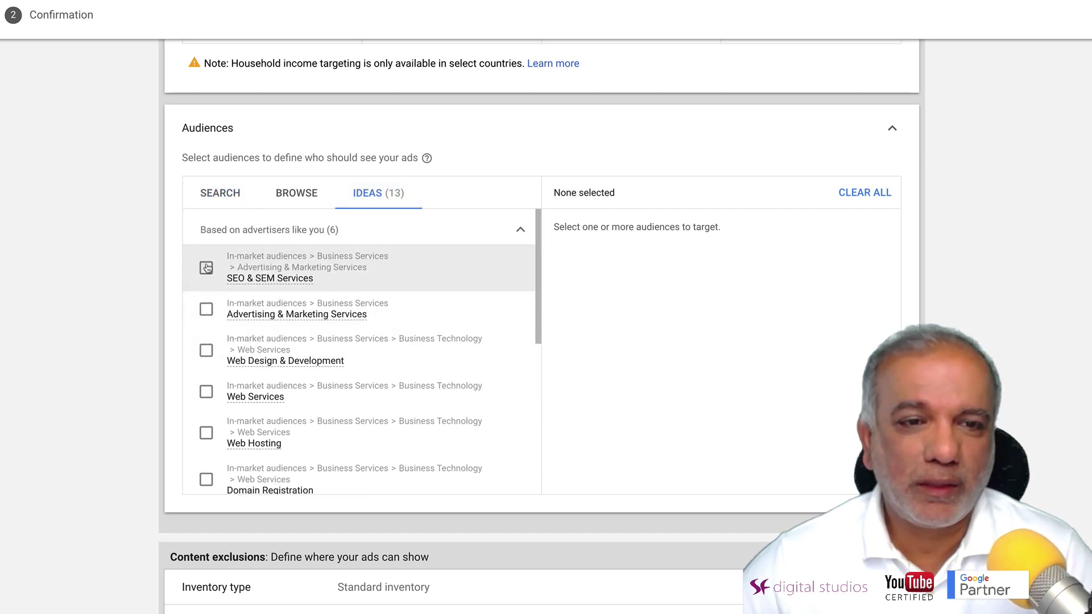
{"action": "left_click", "coordinate": [206, 307]}
{"action": "left_click", "coordinate": [206, 350]}
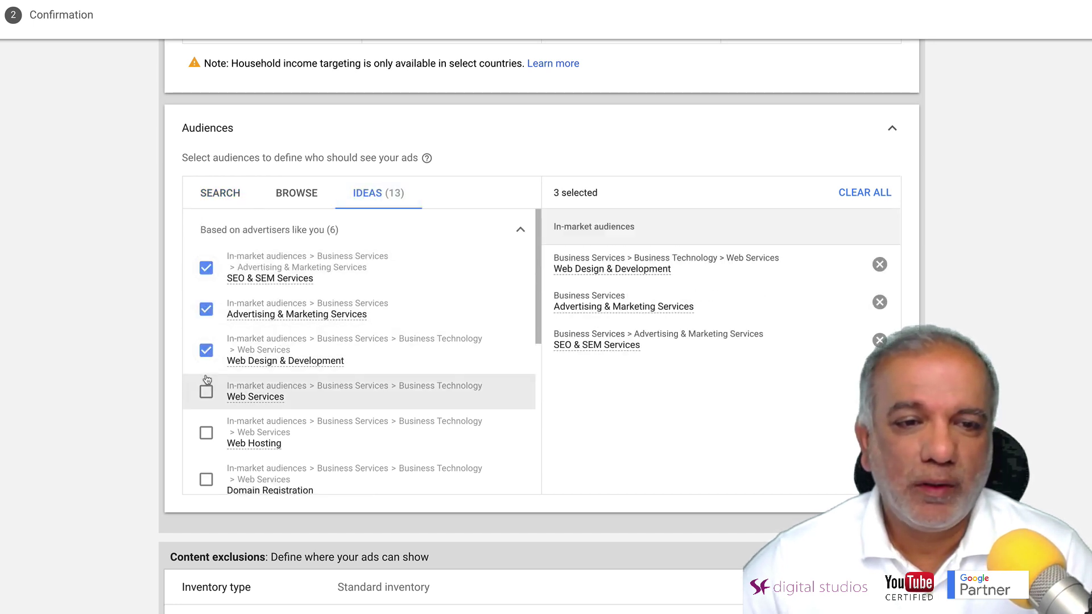
{"action": "left_click", "coordinate": [206, 393]}
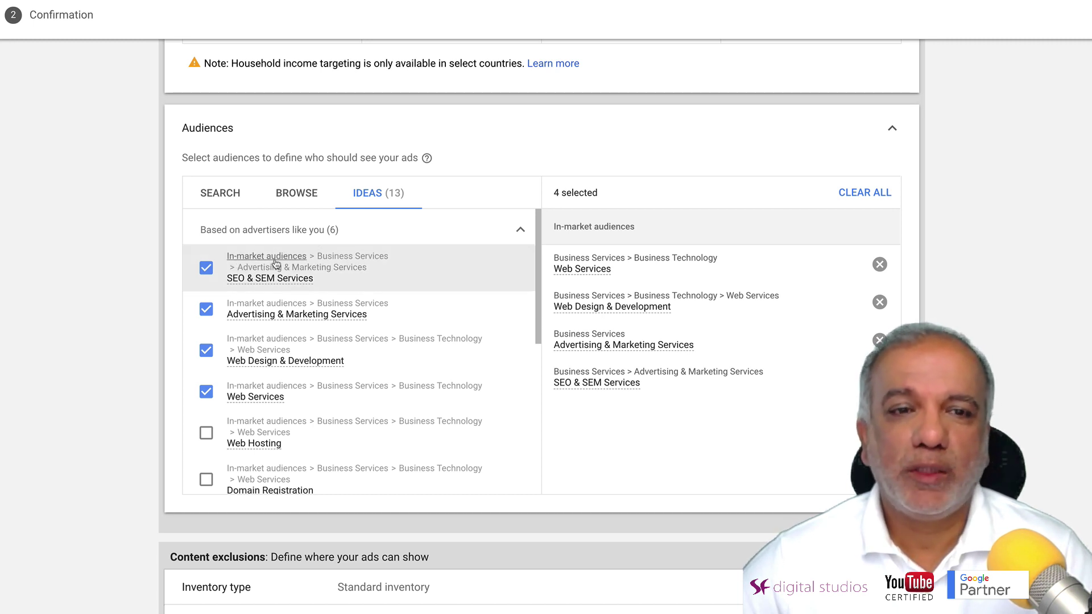
Step: Add the affinity audiences Beauty & Wellness, Food & Dining and Home & Garden to the campaign's targeting
{"action": "scroll", "coordinate": [275, 263], "scroll_direction": "down", "scroll_amount": 2}
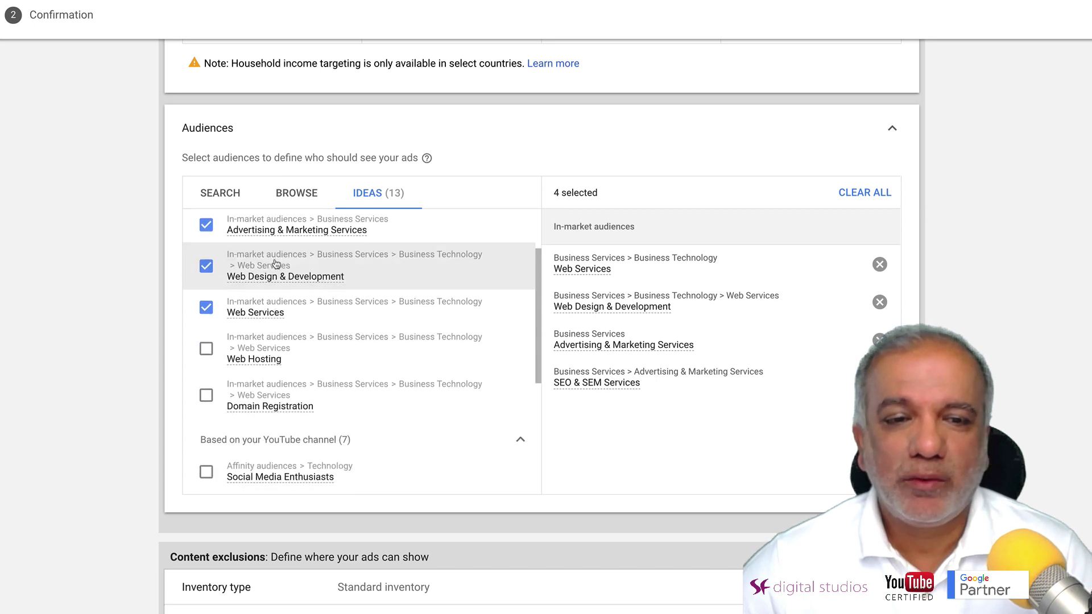
{"action": "scroll", "coordinate": [276, 262], "scroll_direction": "down", "scroll_amount": 1}
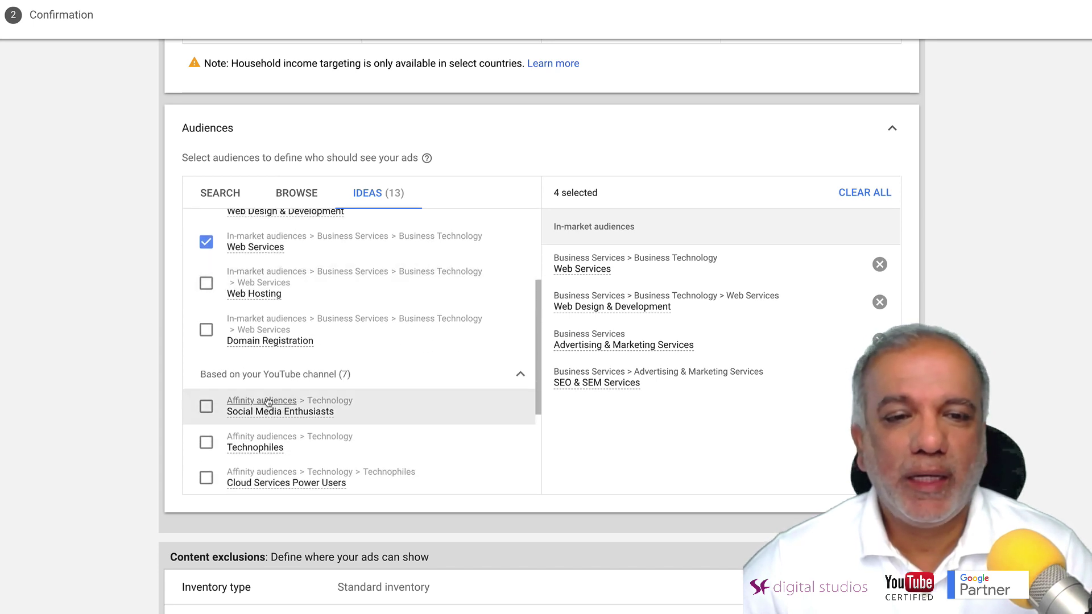
{"action": "left_click", "coordinate": [257, 402]}
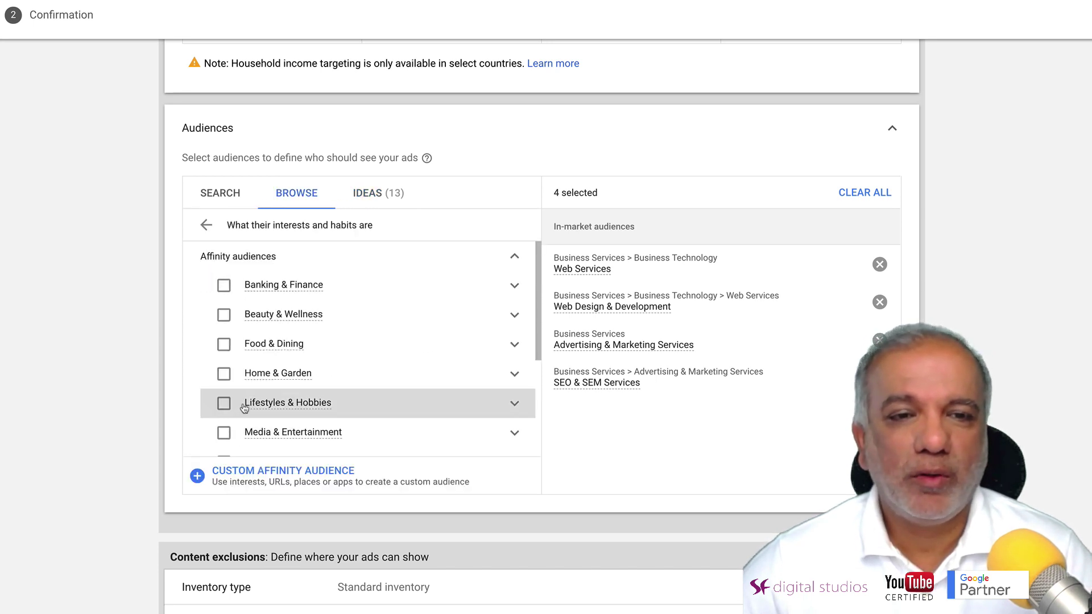
{"action": "left_click", "coordinate": [224, 317]}
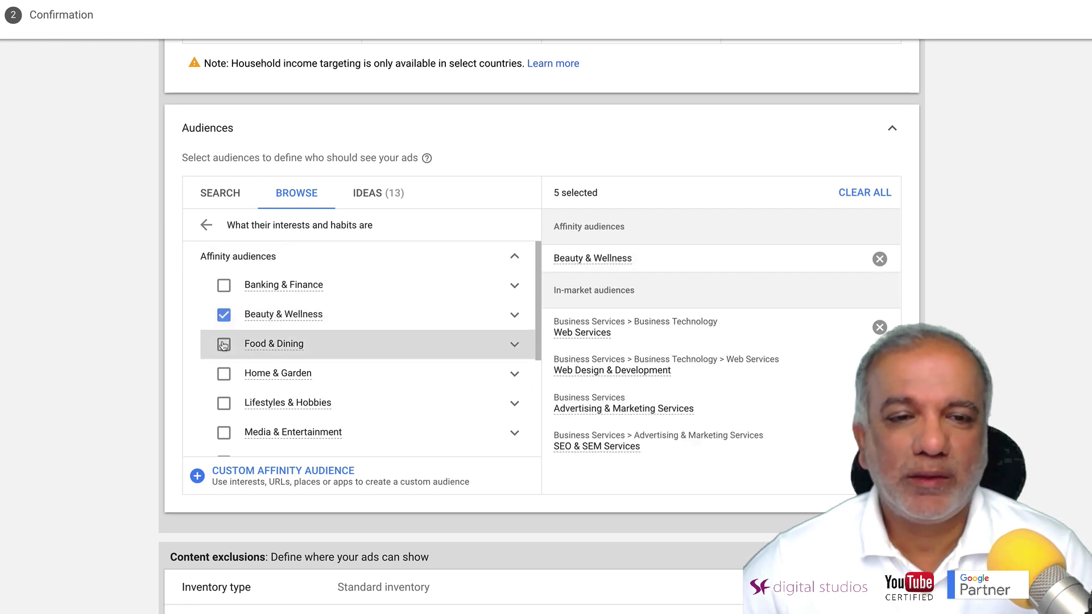
{"action": "left_click", "coordinate": [224, 345]}
{"action": "left_click", "coordinate": [225, 373]}
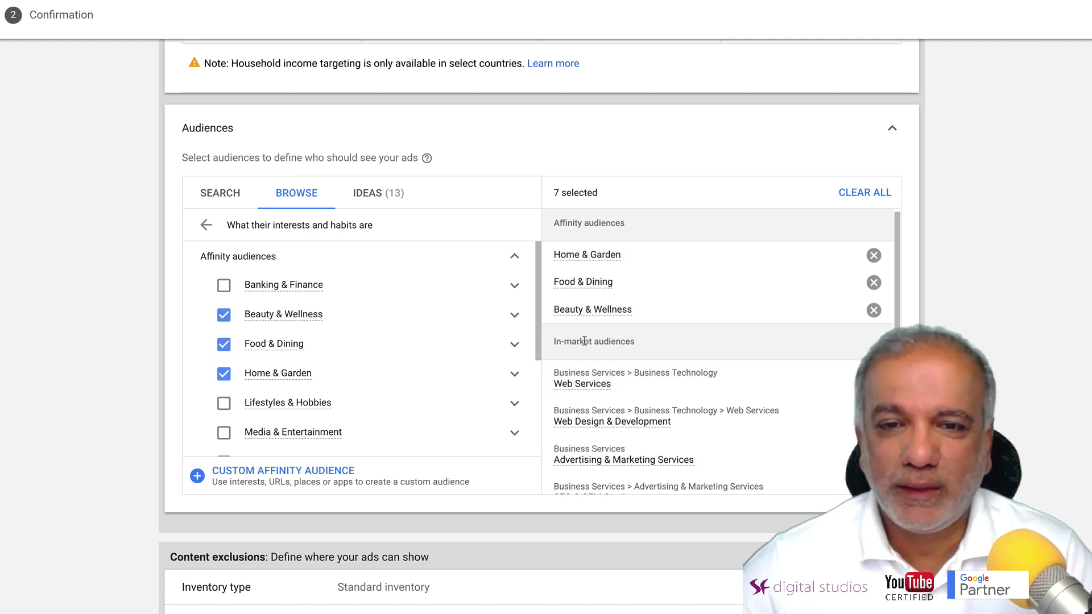
Step: Review the selected audiences and return to the top-level audience categories to see the other targeting types
{"action": "scroll", "coordinate": [584, 341], "scroll_direction": "down", "scroll_amount": 2}
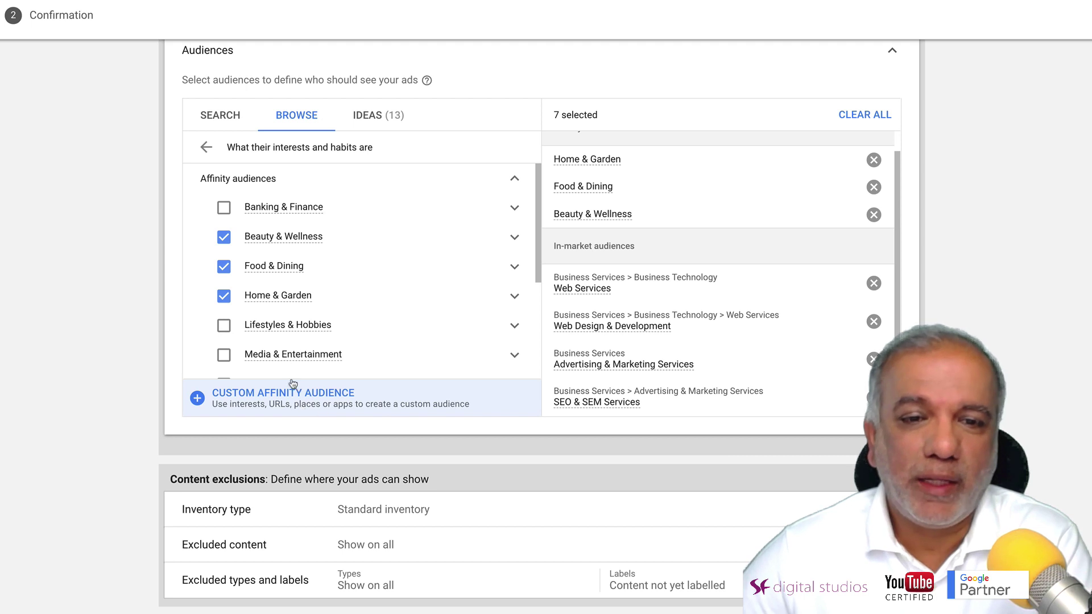
{"action": "scroll", "coordinate": [315, 160], "scroll_direction": "down", "scroll_amount": 2}
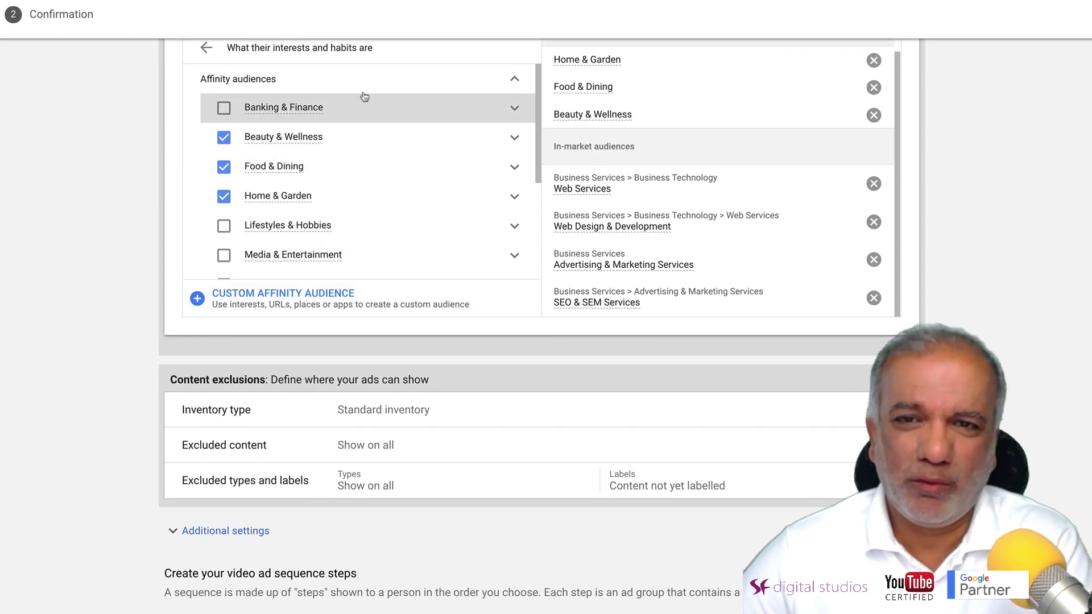
{"action": "left_click", "coordinate": [204, 48]}
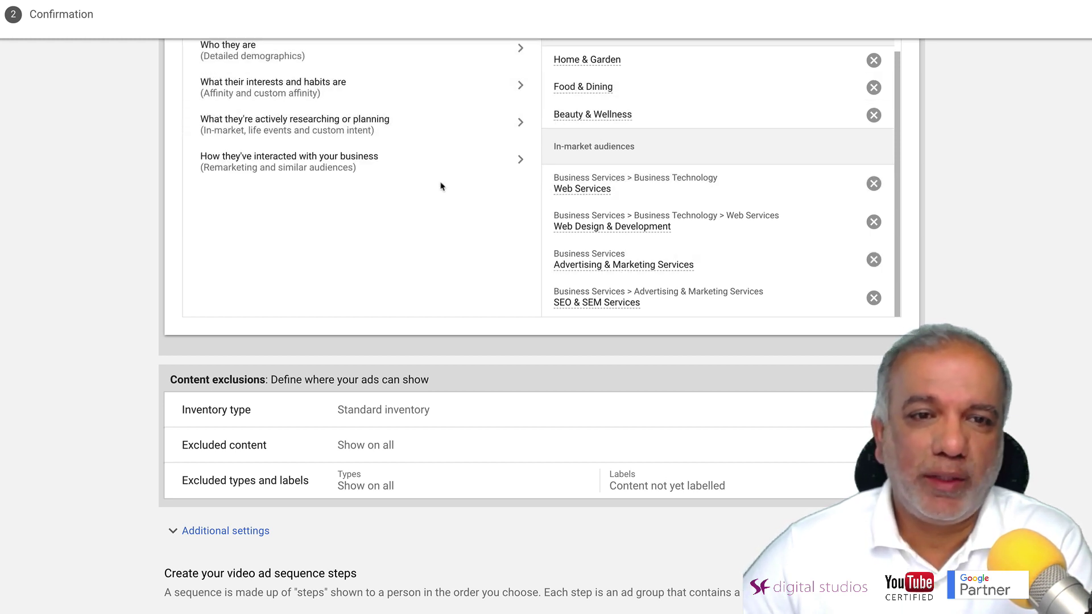
{"action": "scroll", "coordinate": [442, 187], "scroll_direction": "up", "scroll_amount": 3}
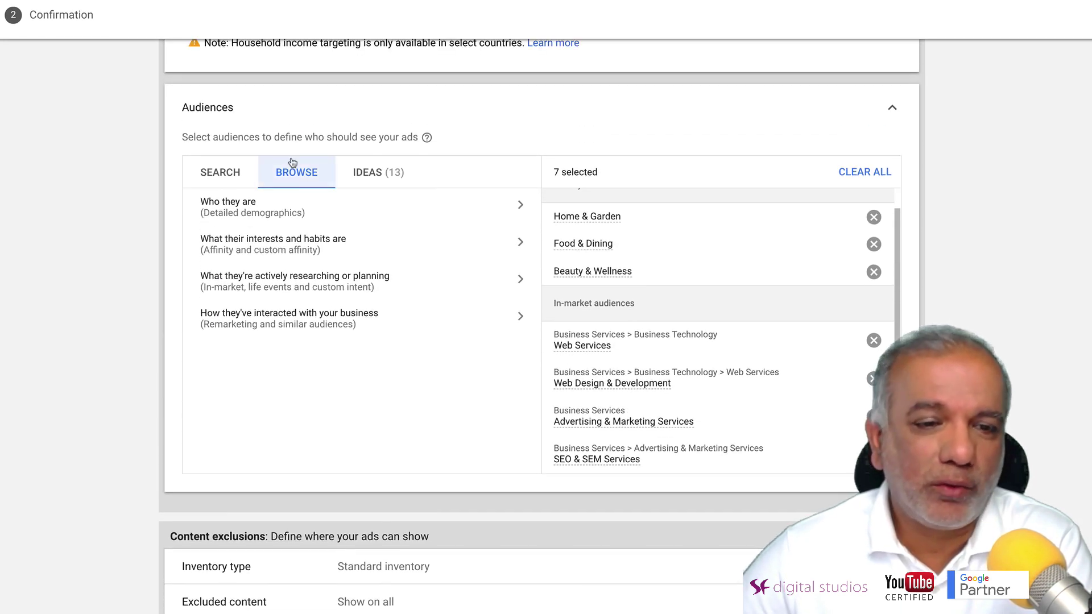
Step: Expand the inventory type setting under content exclusions and choose Expanded inventory
{"action": "scroll", "coordinate": [290, 165], "scroll_direction": "down", "scroll_amount": 4}
{"action": "scroll", "coordinate": [340, 352], "scroll_direction": "down", "scroll_amount": 2}
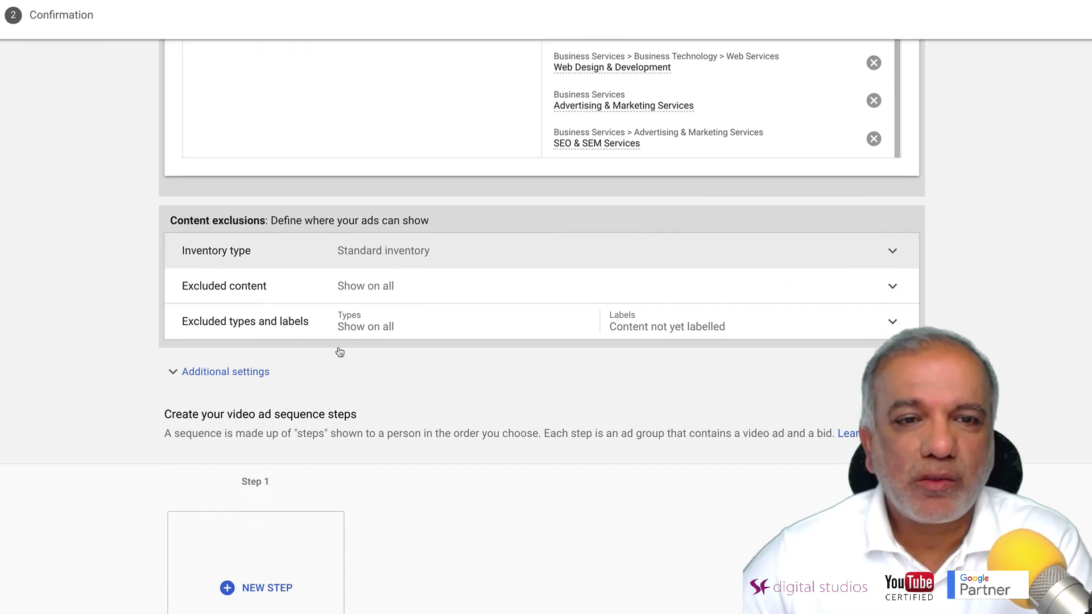
{"action": "left_click", "coordinate": [311, 245]}
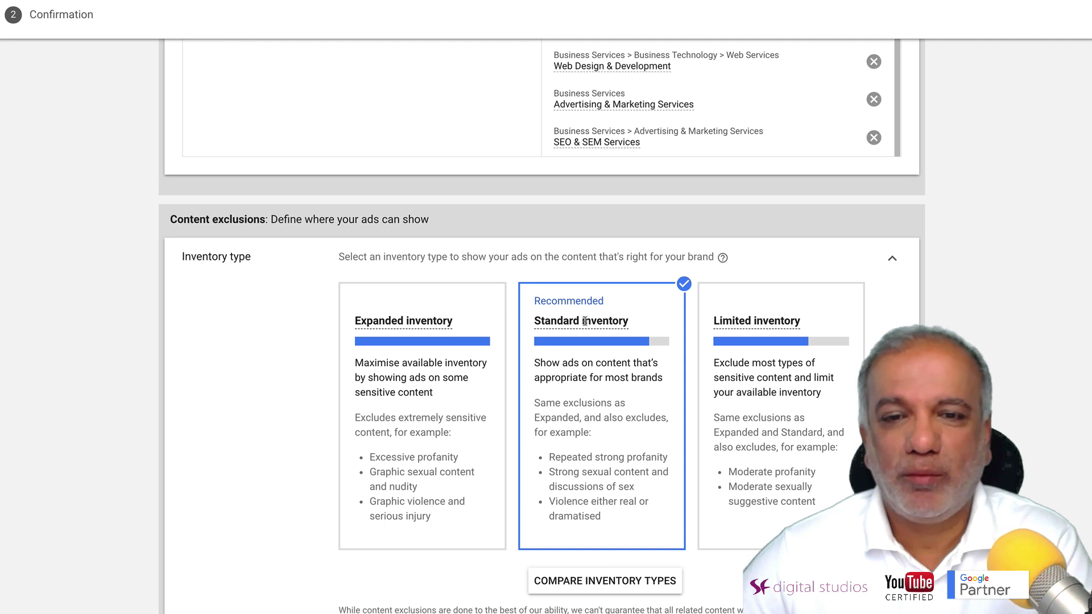
{"action": "scroll", "coordinate": [576, 326], "scroll_direction": "down", "scroll_amount": 2}
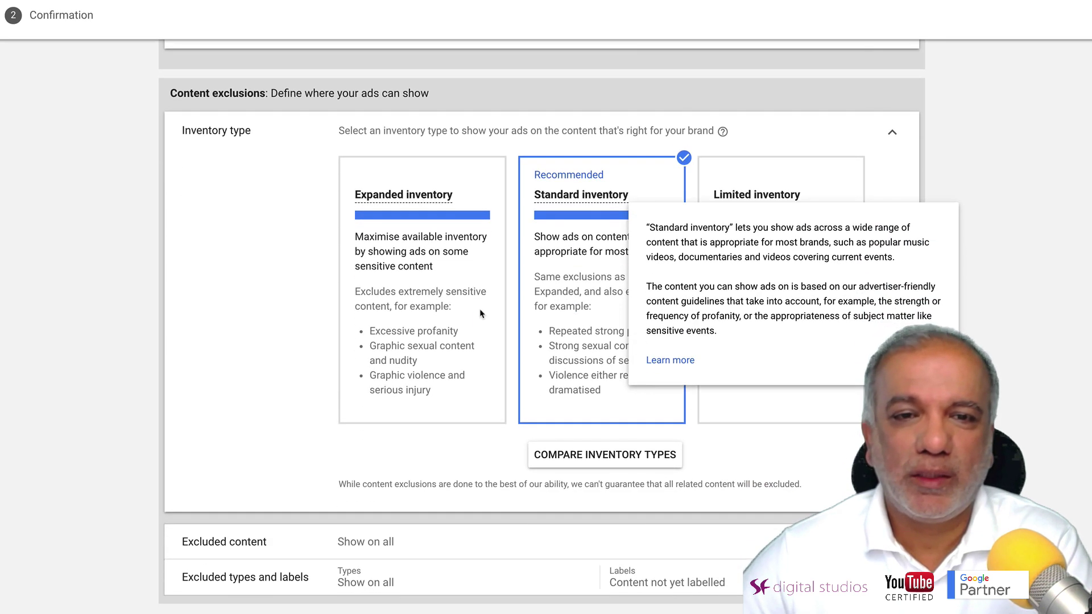
{"action": "left_click", "coordinate": [402, 262]}
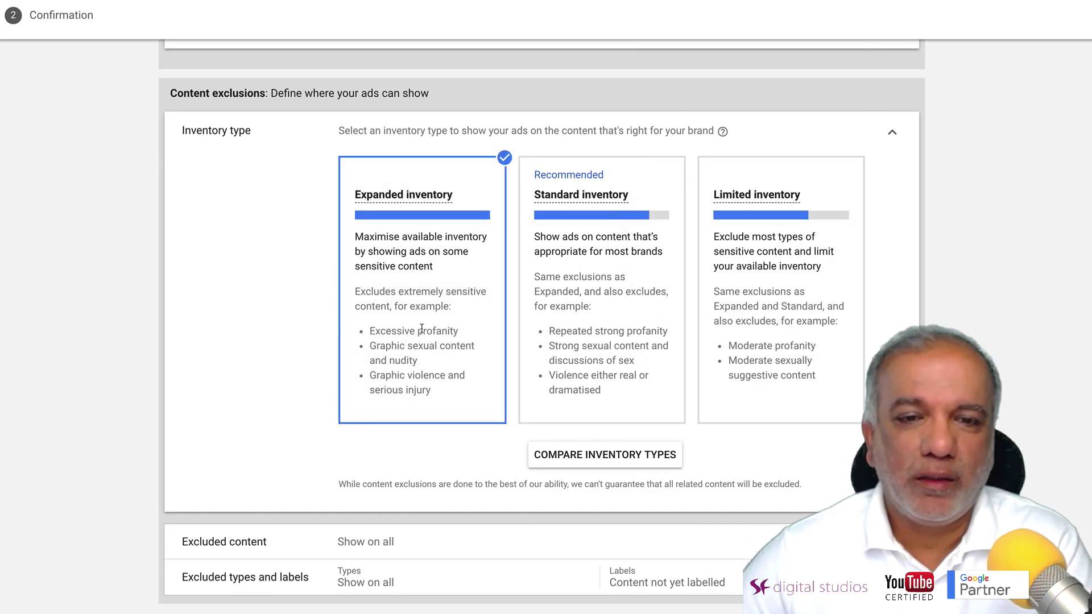
Step: Compare which video content each inventory type includes or excludes, and choose Standard inventory
{"action": "left_click", "coordinate": [588, 465]}
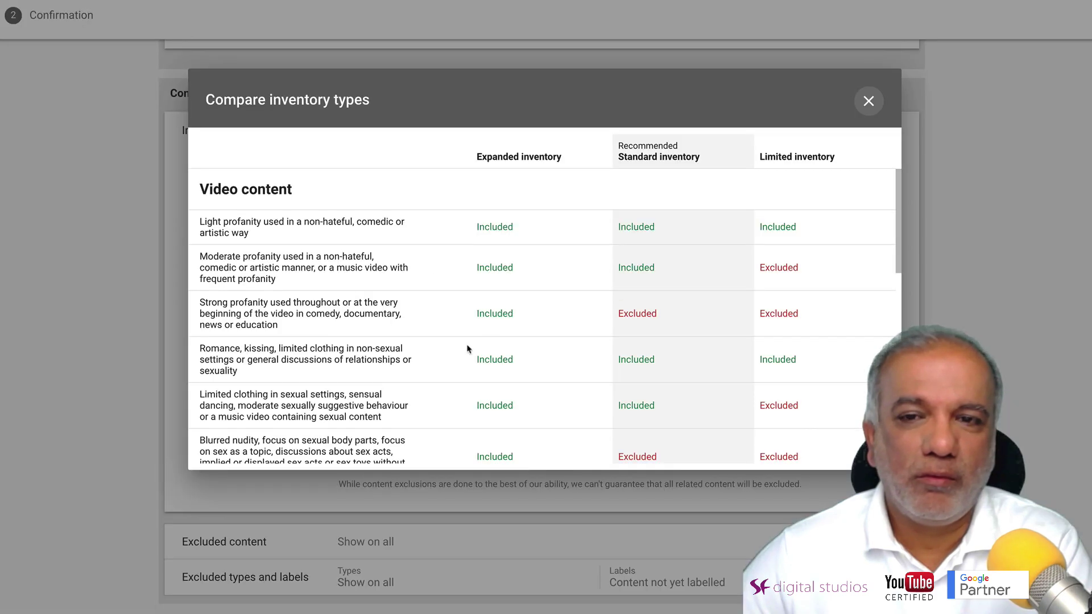
{"action": "scroll", "coordinate": [469, 350], "scroll_direction": "down", "scroll_amount": 5}
{"action": "scroll", "coordinate": [468, 349], "scroll_direction": "down", "scroll_amount": 5}
{"action": "scroll", "coordinate": [469, 350], "scroll_direction": "up", "scroll_amount": 7}
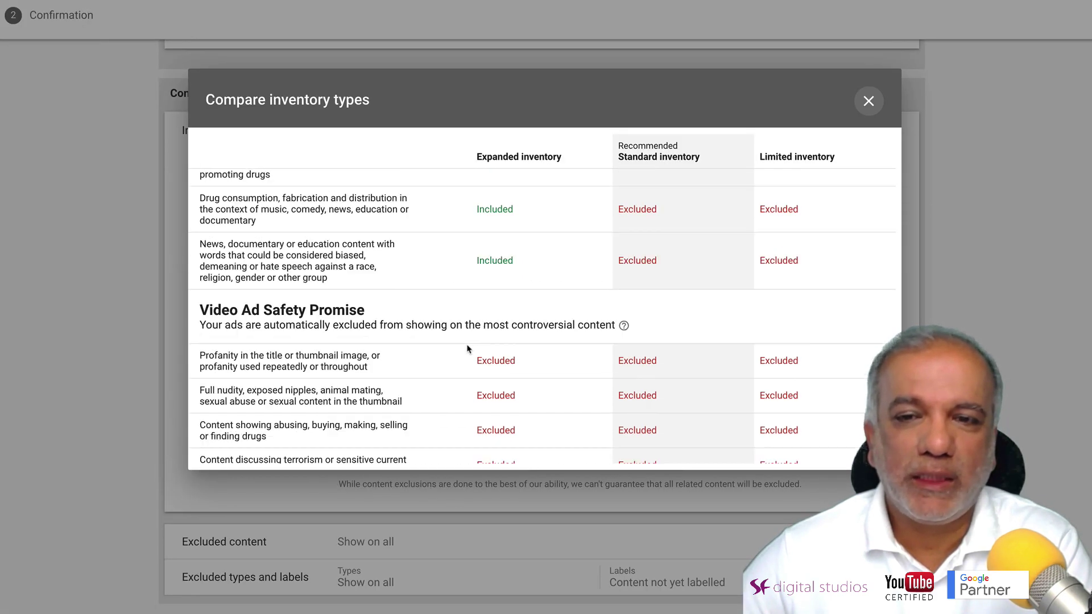
{"action": "left_click", "coordinate": [860, 113]}
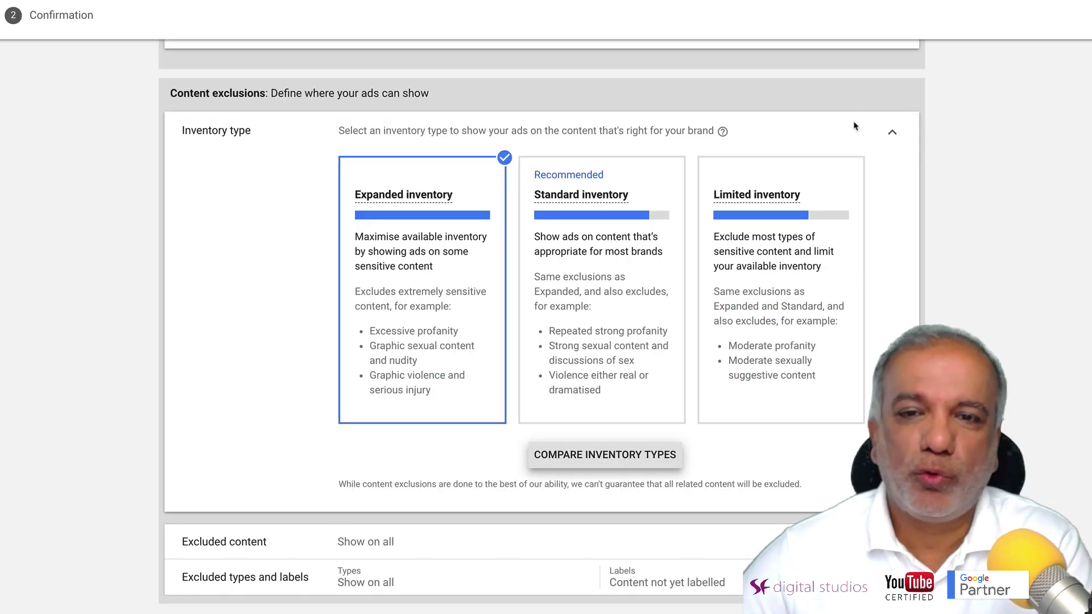
{"action": "left_click", "coordinate": [615, 287]}
Step: Exclude the sensitive content categories Tragedy and conflict, Sensitive social issues and Sexually suggestive content (Beta)
{"action": "scroll", "coordinate": [634, 254], "scroll_direction": "down", "scroll_amount": 5}
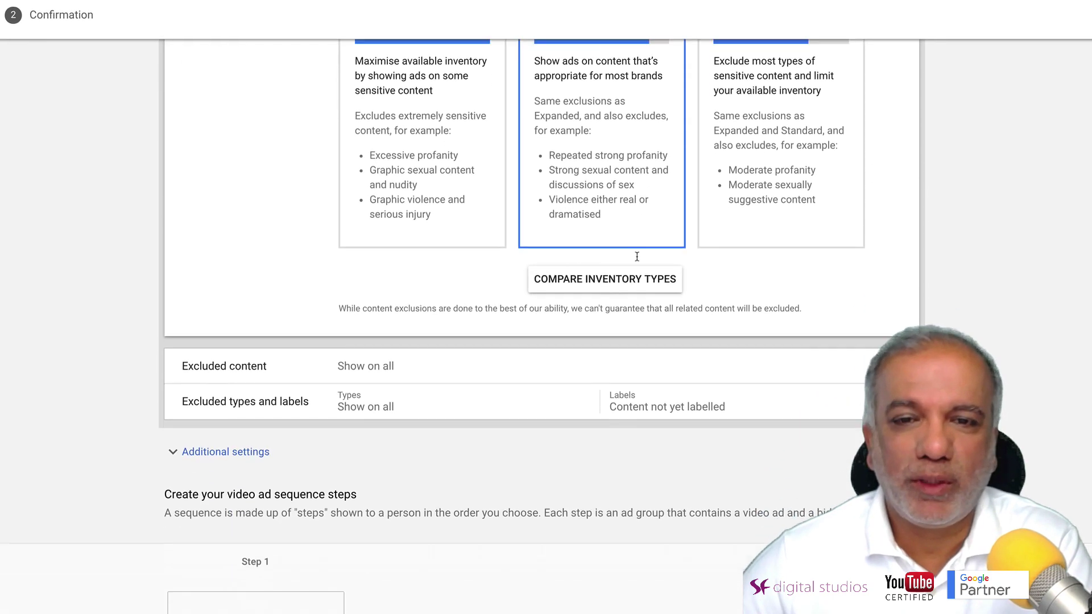
{"action": "left_click", "coordinate": [519, 283]}
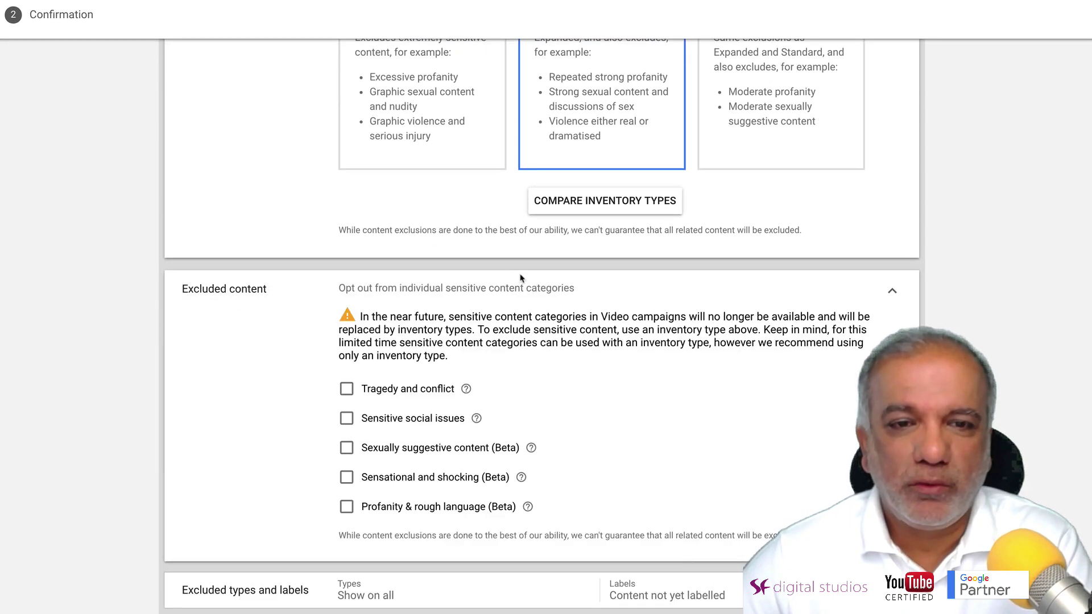
{"action": "scroll", "coordinate": [521, 278], "scroll_direction": "down", "scroll_amount": 2}
{"action": "scroll", "coordinate": [520, 278], "scroll_direction": "down", "scroll_amount": 3}
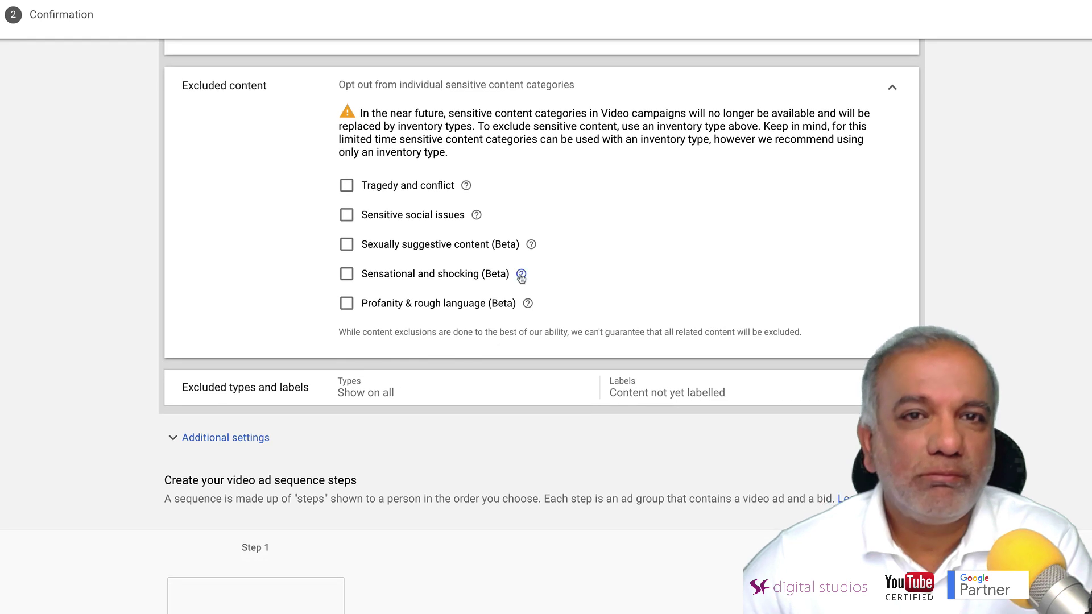
{"action": "left_click", "coordinate": [347, 186]}
{"action": "left_click", "coordinate": [348, 214]}
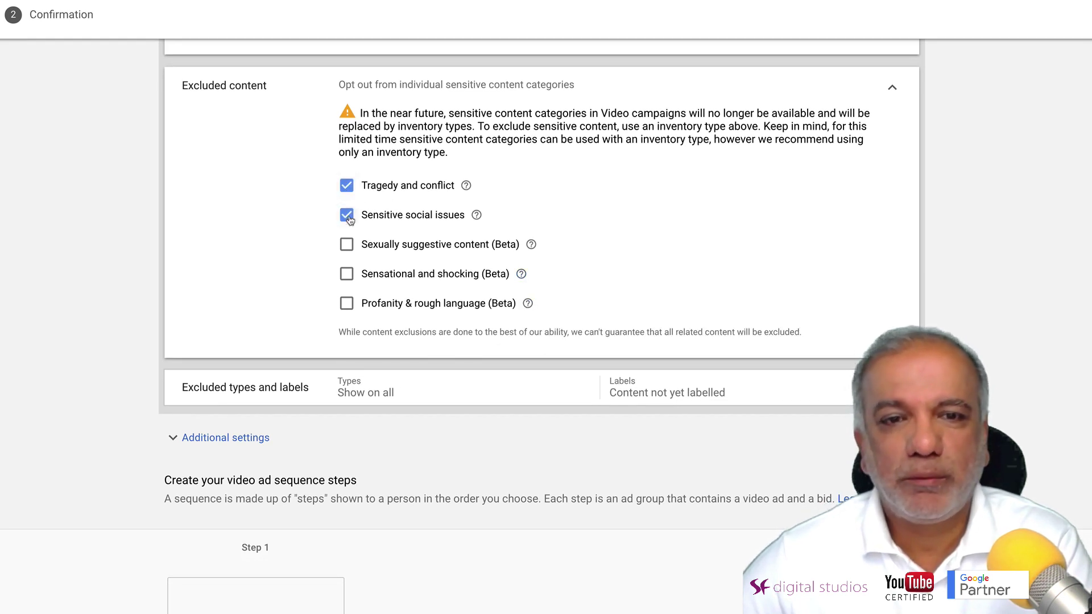
{"action": "left_click", "coordinate": [348, 245]}
Step: Exclude live streaming videos in the excluded content types and labels
{"action": "scroll", "coordinate": [270, 328], "scroll_direction": "down", "scroll_amount": 3}
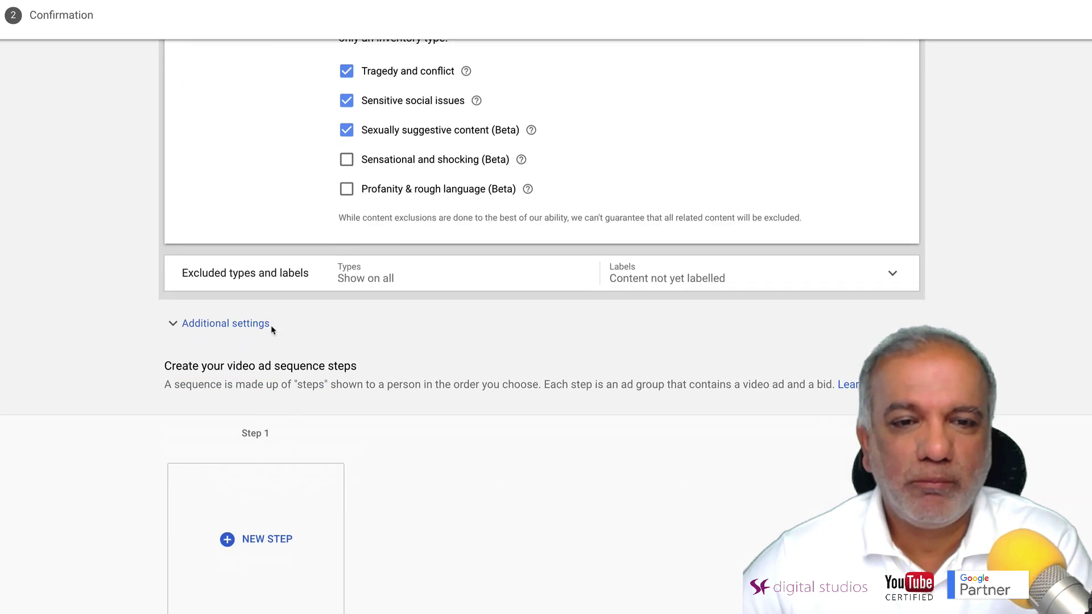
{"action": "left_click", "coordinate": [305, 231]}
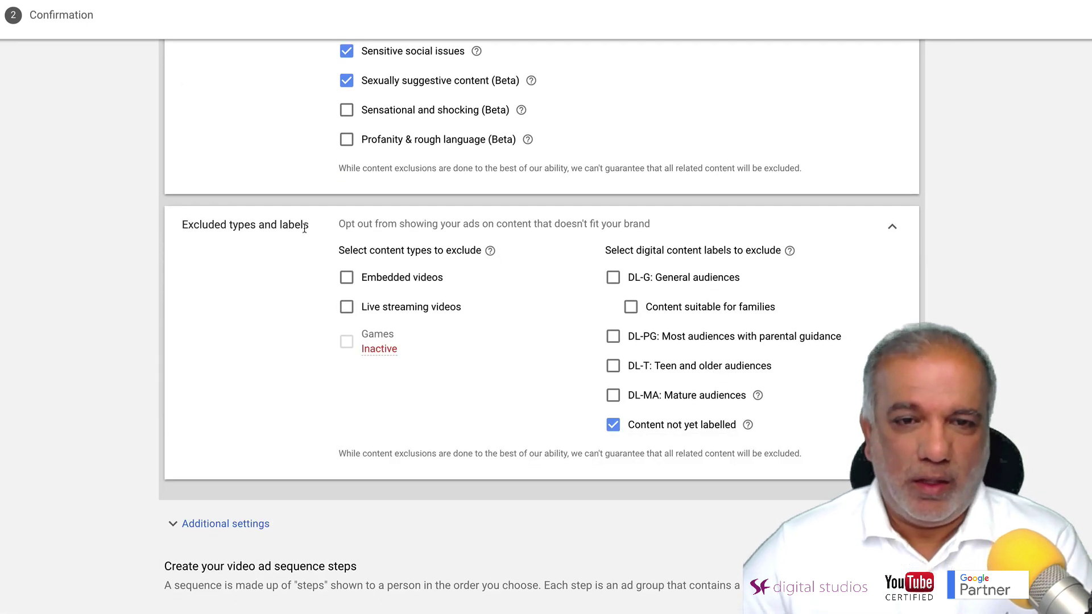
{"action": "left_click", "coordinate": [348, 307]}
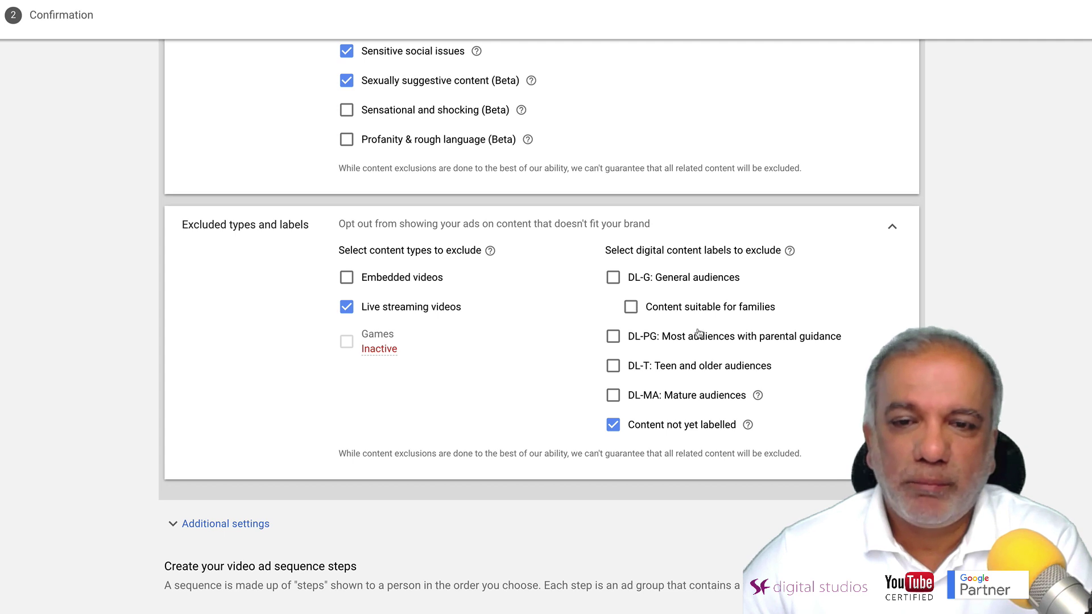
Step: Reveal the campaign's additional settings and expand Devices to check the device targeting options
{"action": "scroll", "coordinate": [564, 370], "scroll_direction": "down", "scroll_amount": 1}
{"action": "scroll", "coordinate": [565, 369], "scroll_direction": "down", "scroll_amount": 5}
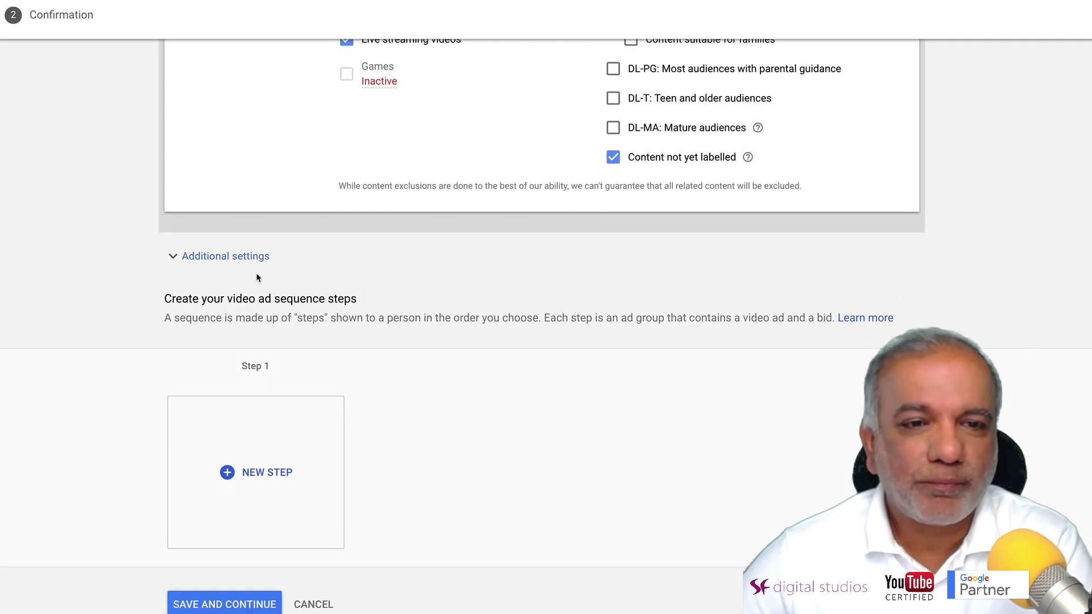
{"action": "left_click", "coordinate": [228, 257]}
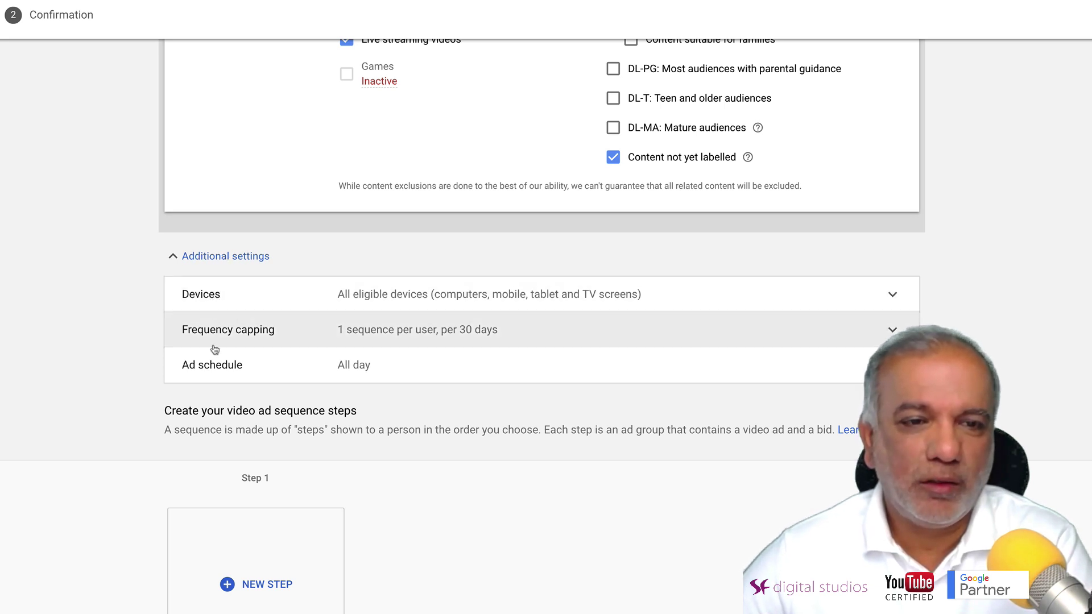
{"action": "left_click", "coordinate": [229, 307]}
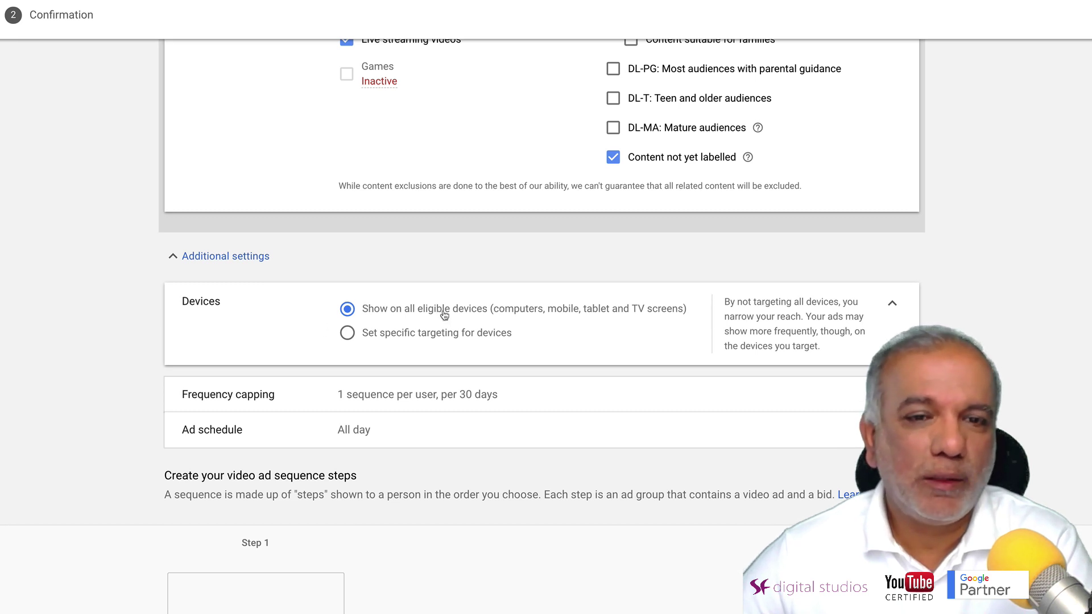
Step: Set specific targeting for devices, keeping computers, mobile phones, tablets and TV screens, and review the advanced mobile and tablet options
{"action": "left_click", "coordinate": [347, 335]}
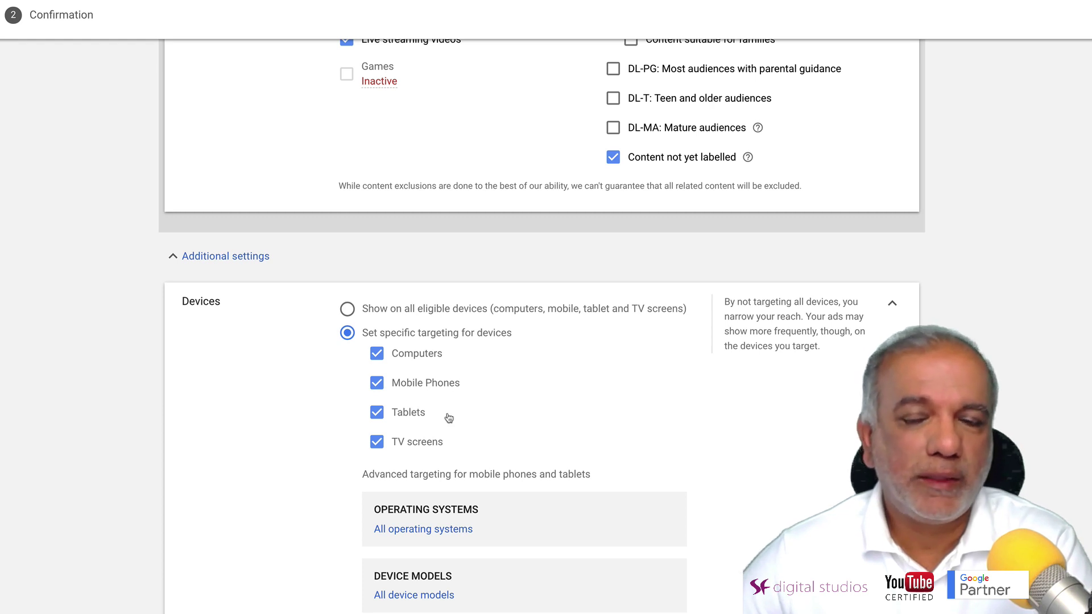
{"action": "scroll", "coordinate": [449, 417], "scroll_direction": "down", "scroll_amount": 1}
{"action": "scroll", "coordinate": [449, 417], "scroll_direction": "down", "scroll_amount": 2}
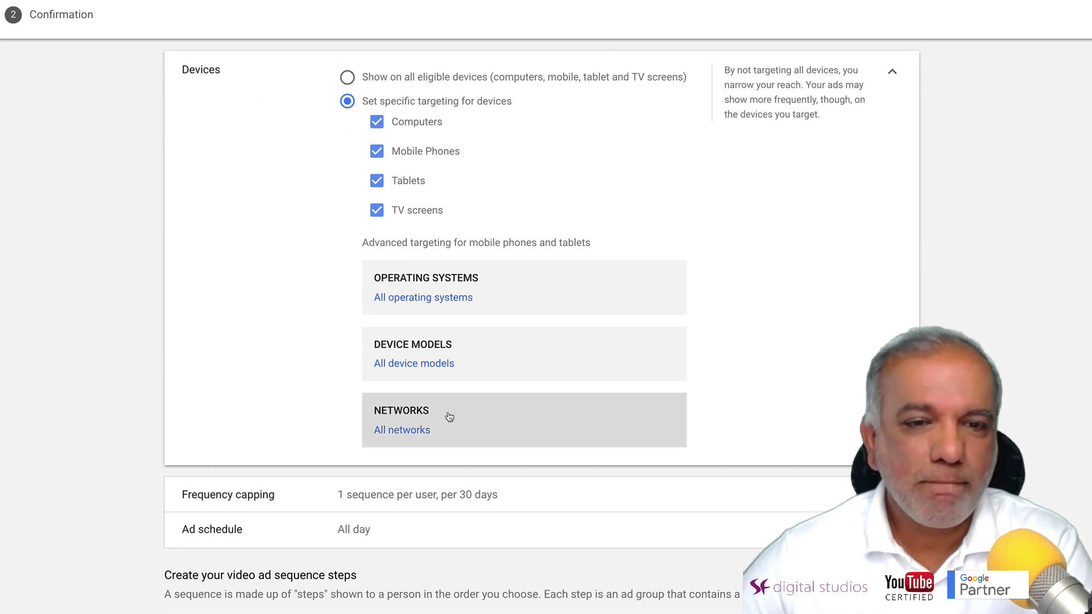
Step: Expand the frequency capping setting and read how often a user can see a step or an entire sequence
{"action": "scroll", "coordinate": [449, 417], "scroll_direction": "down", "scroll_amount": 2}
{"action": "left_click", "coordinate": [362, 324]}
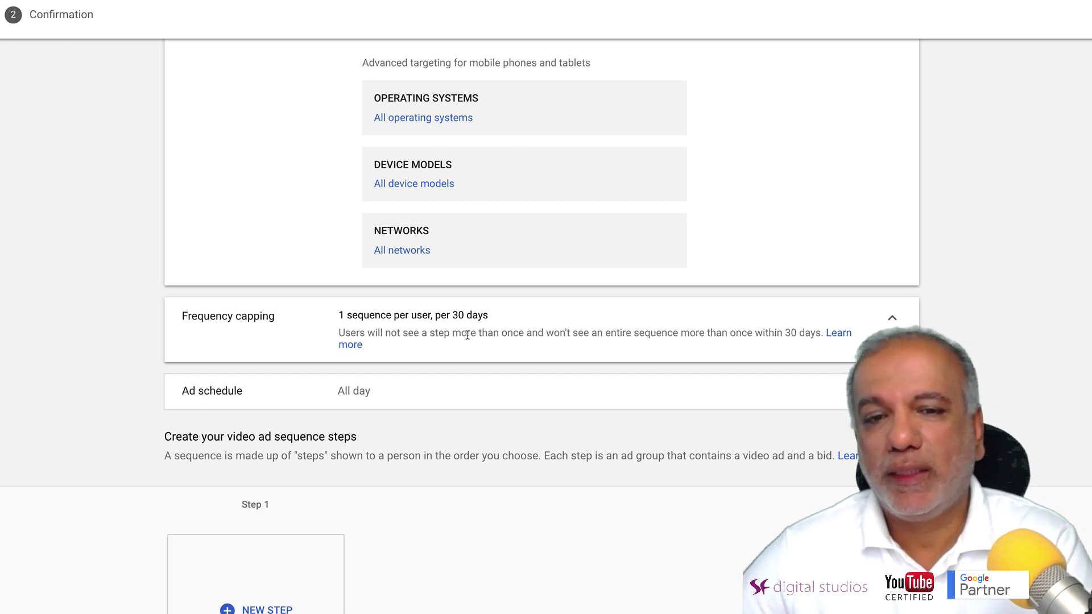
{"action": "left_click_drag", "start_coordinate": [428, 334], "coordinate": [464, 336]}
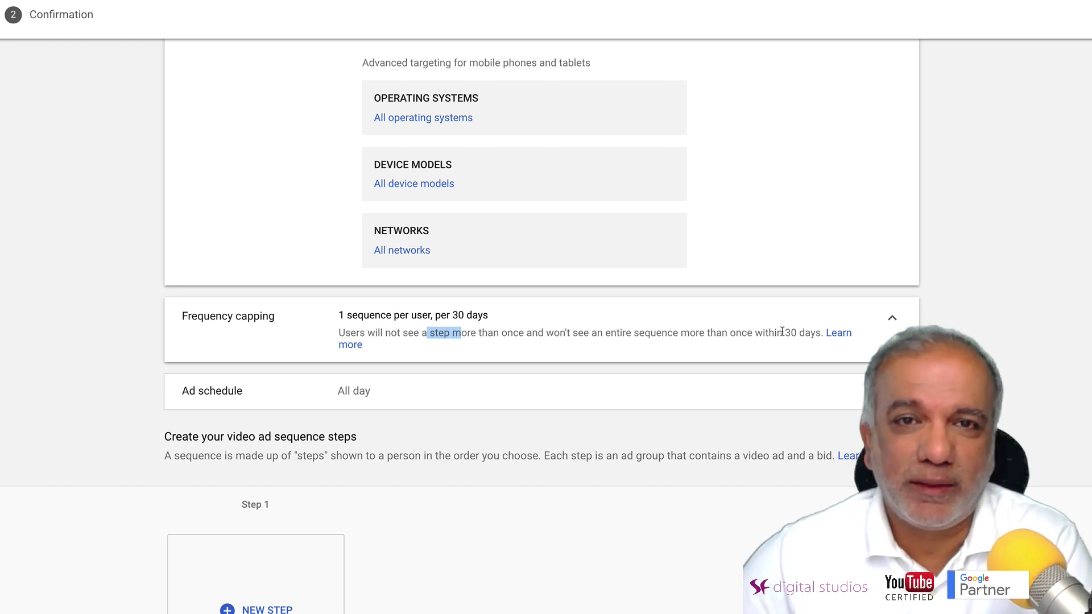
{"action": "left_click", "coordinate": [447, 337]}
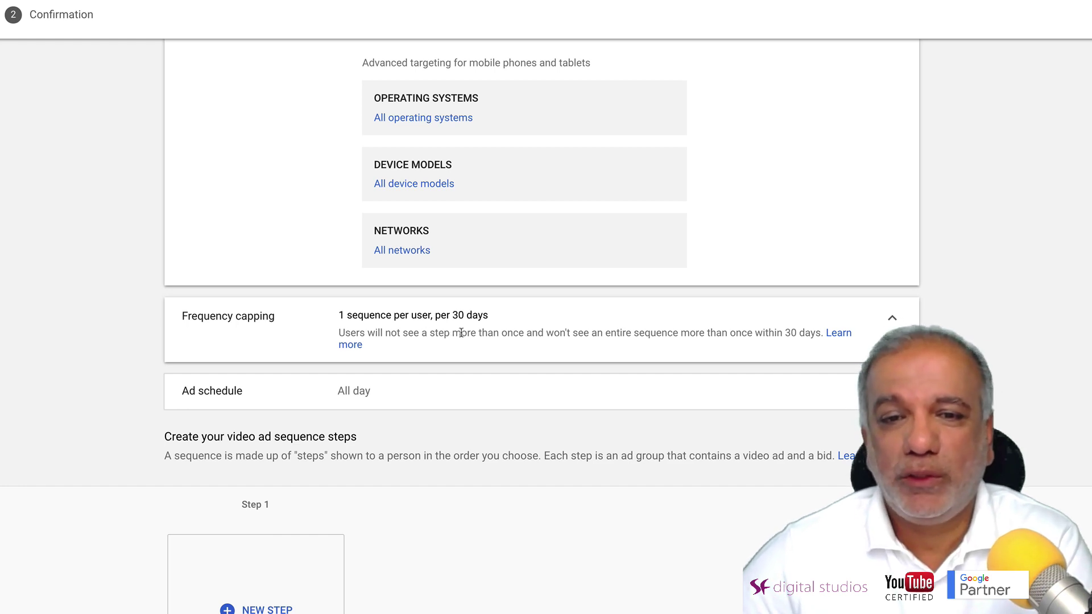
{"action": "left_click_drag", "start_coordinate": [460, 333], "coordinate": [694, 343]}
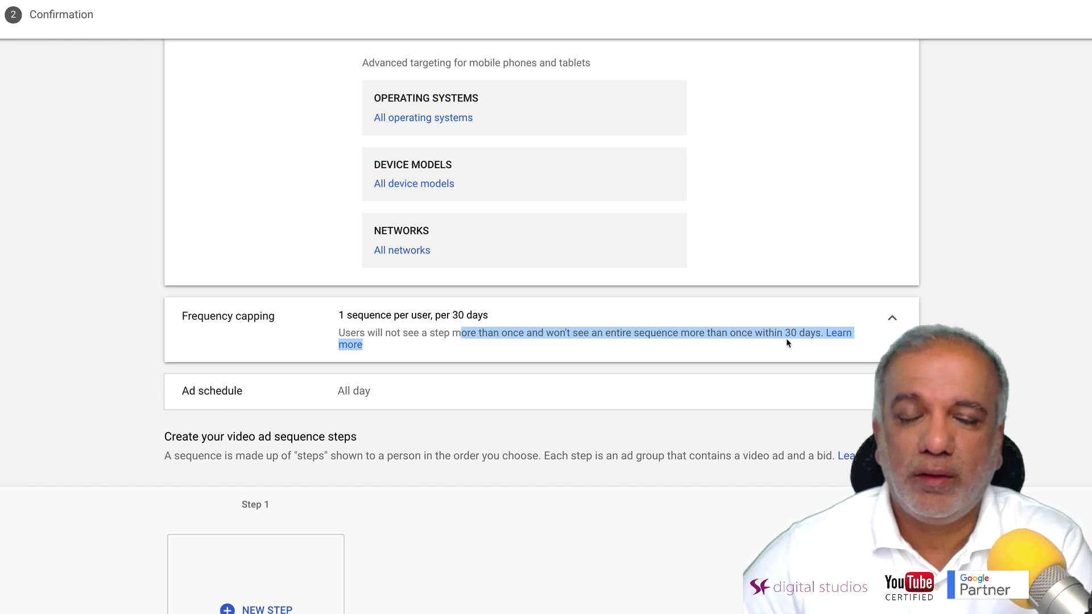
Step: Expand the ad schedule and check the day options without changing All days
{"action": "left_click", "coordinate": [355, 400]}
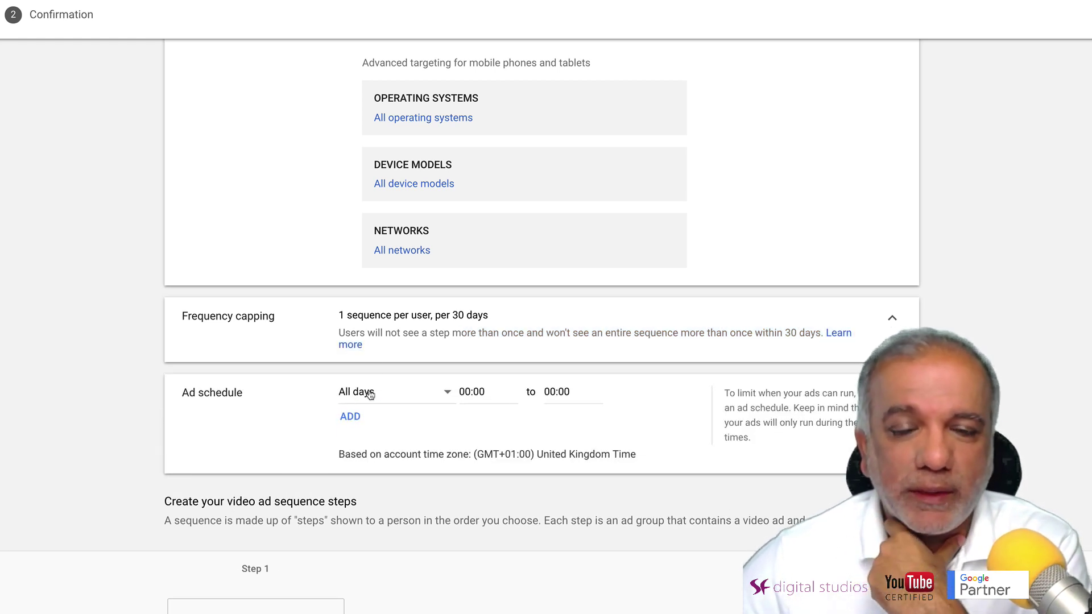
{"action": "left_click", "coordinate": [364, 393]}
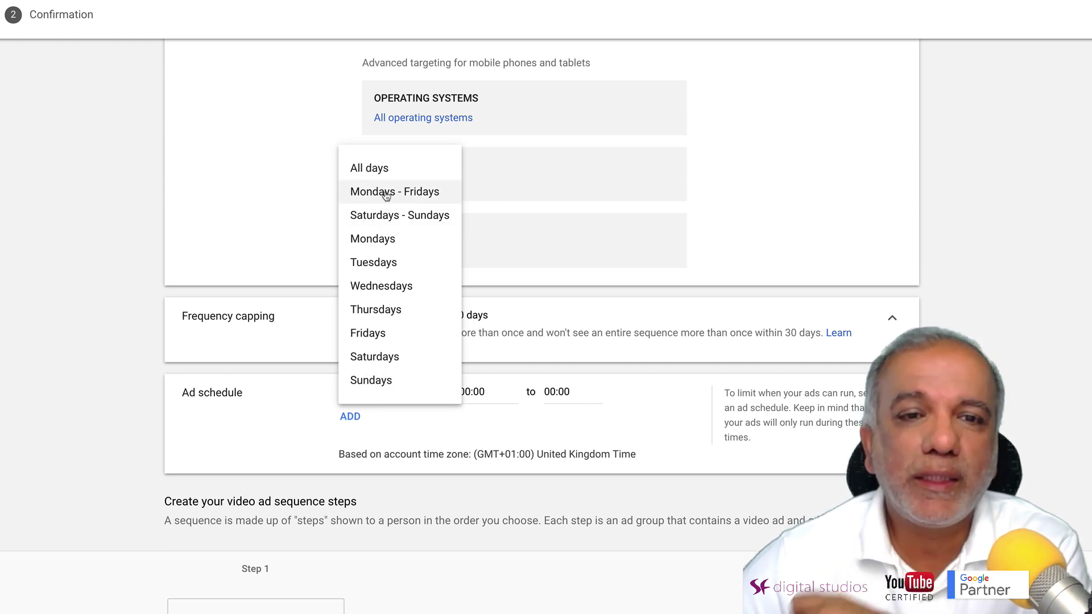
{"action": "left_click", "coordinate": [498, 414]}
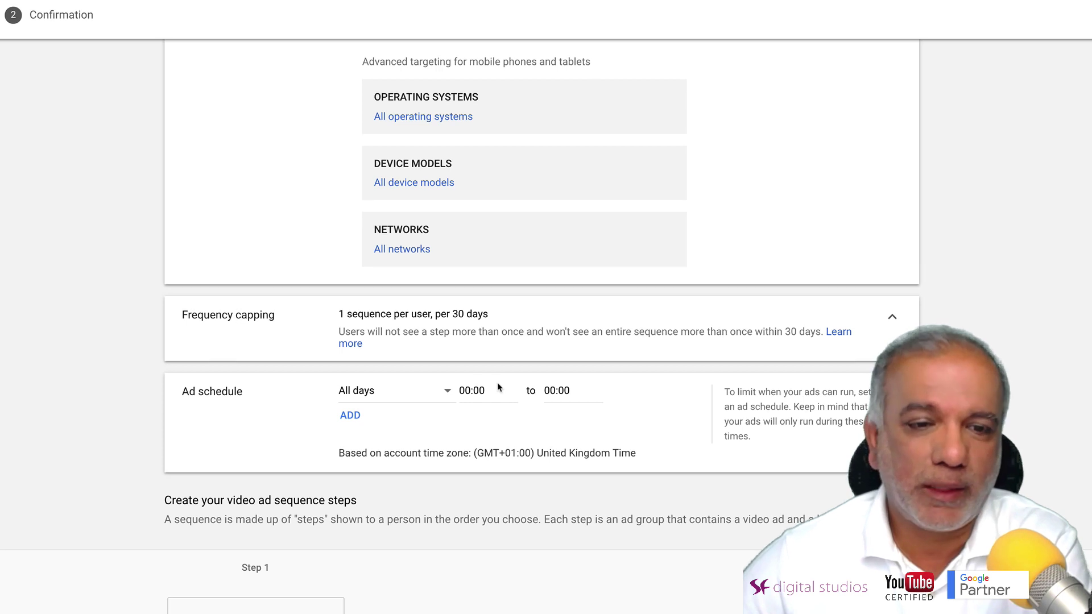
Step: Add a first sequence step with its ad group named Video Name / Title and a maximum CPV bid of £0.20
{"action": "scroll", "coordinate": [497, 383], "scroll_direction": "down", "scroll_amount": 6}
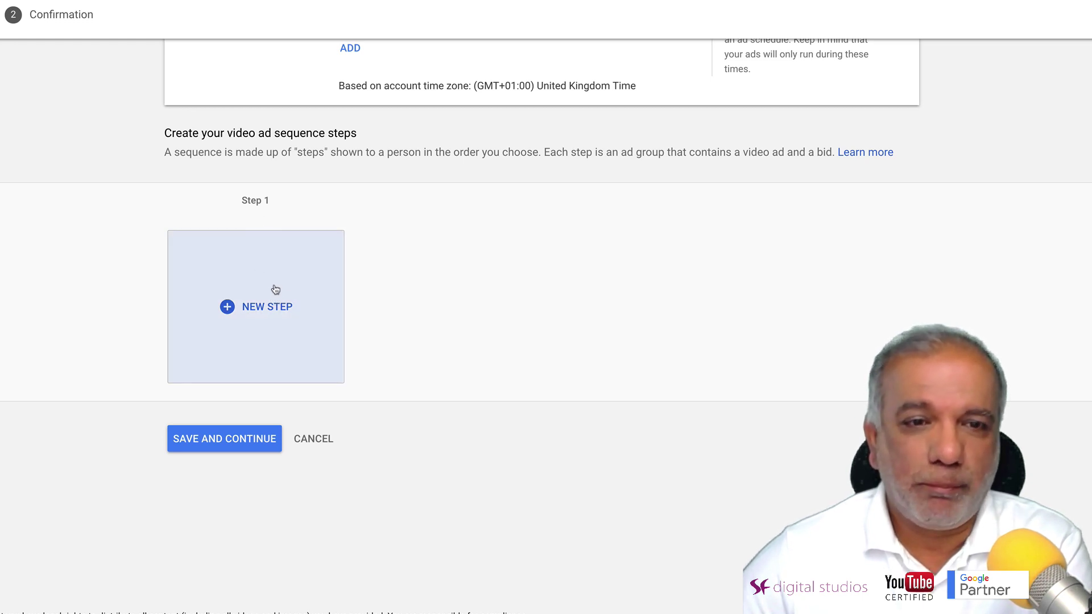
{"action": "left_click", "coordinate": [247, 320]}
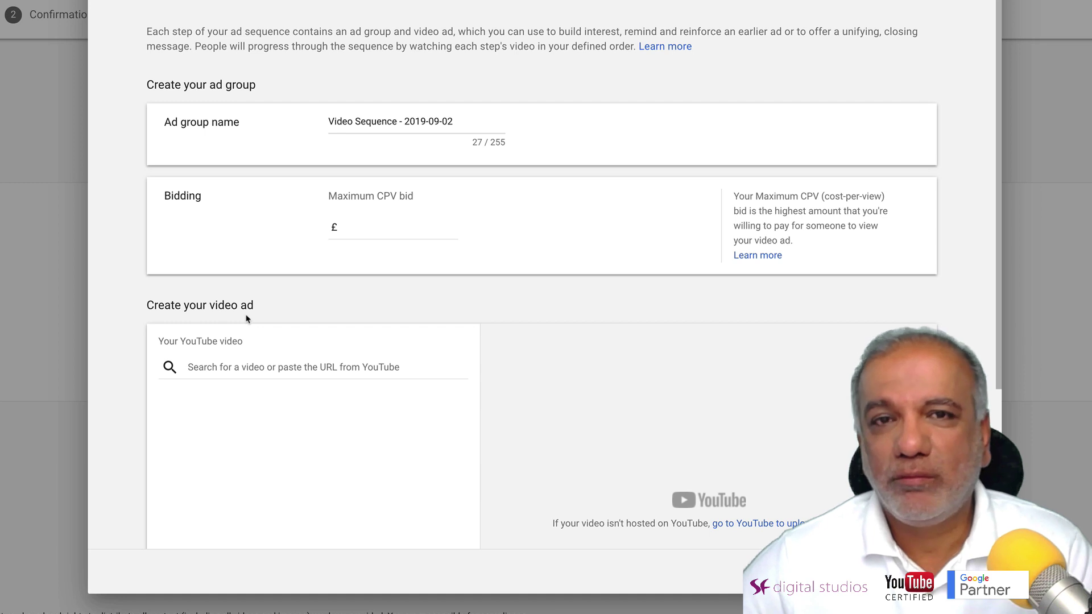
{"action": "triple_click", "coordinate": [449, 120]}
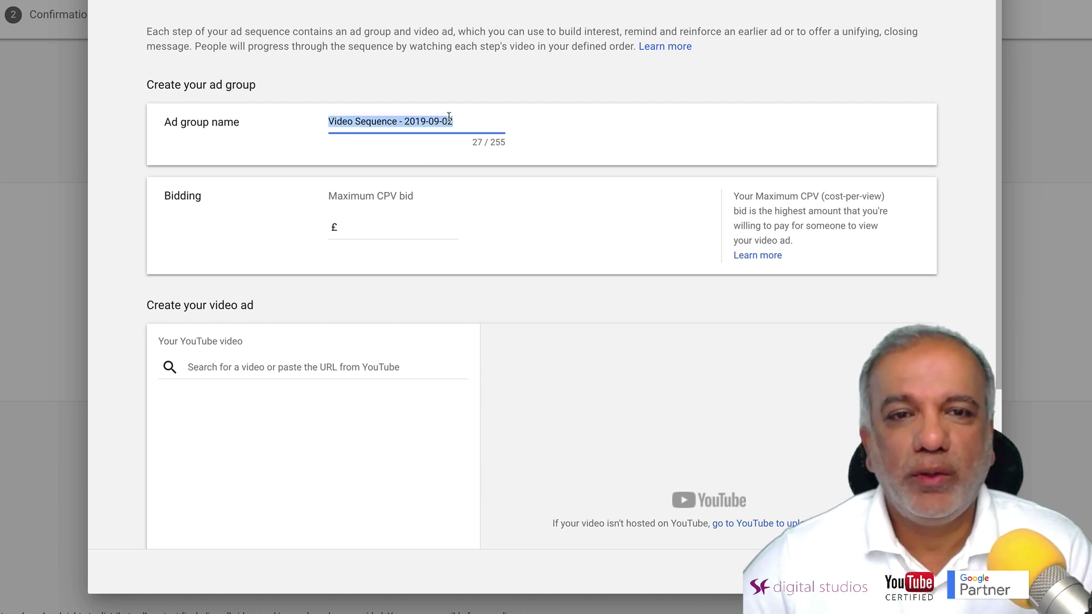
{"action": "type", "text": "Video Name"}
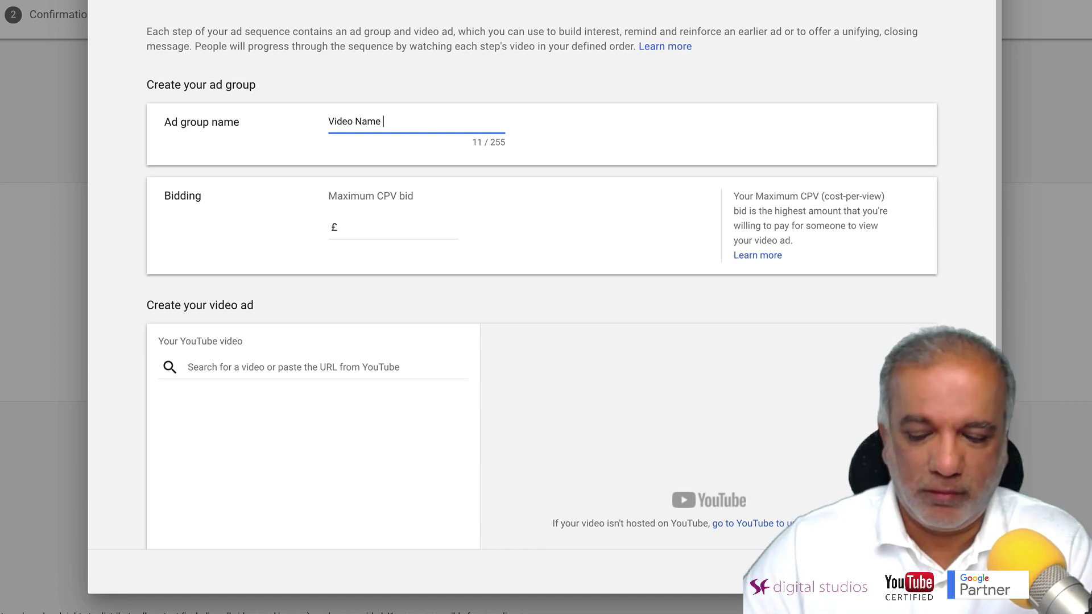
{"action": "type", "text": " / Title"}
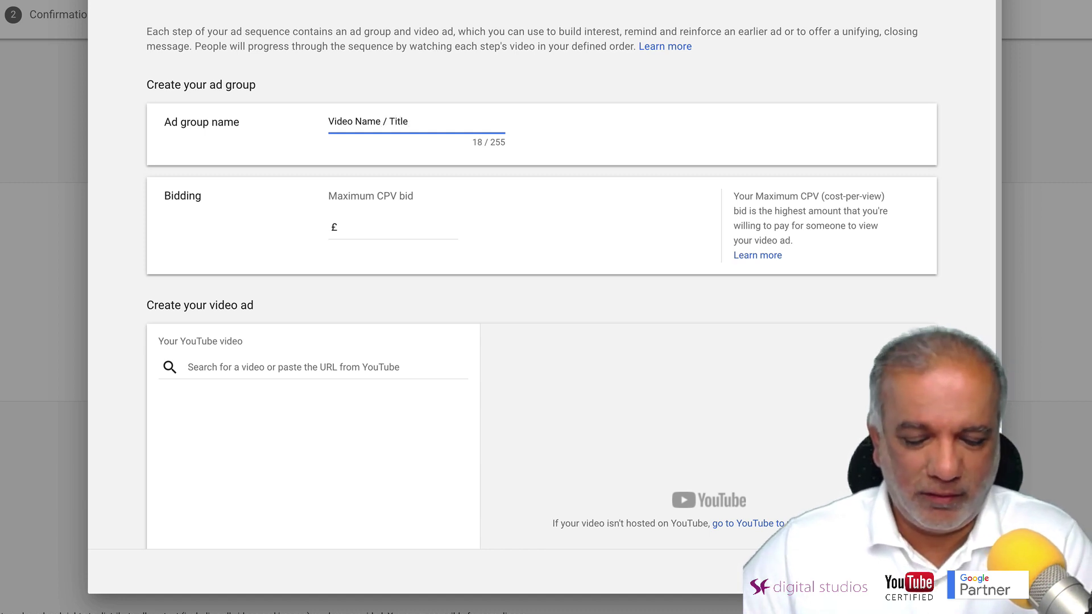
{"action": "key", "text": "ctrl+a"}
{"action": "left_click", "coordinate": [444, 120]}
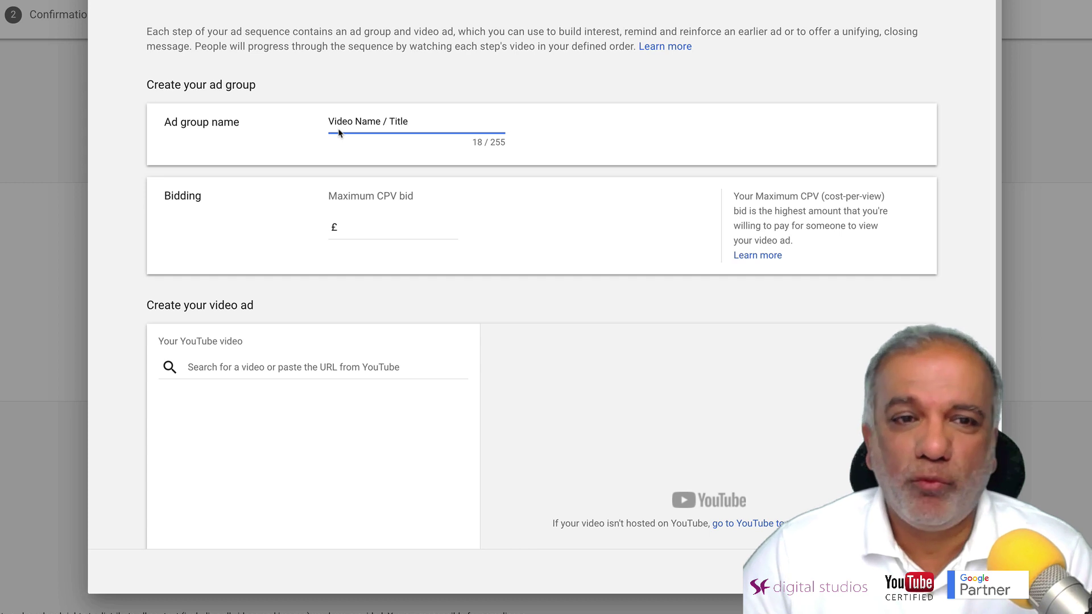
{"action": "left_click", "coordinate": [368, 226]}
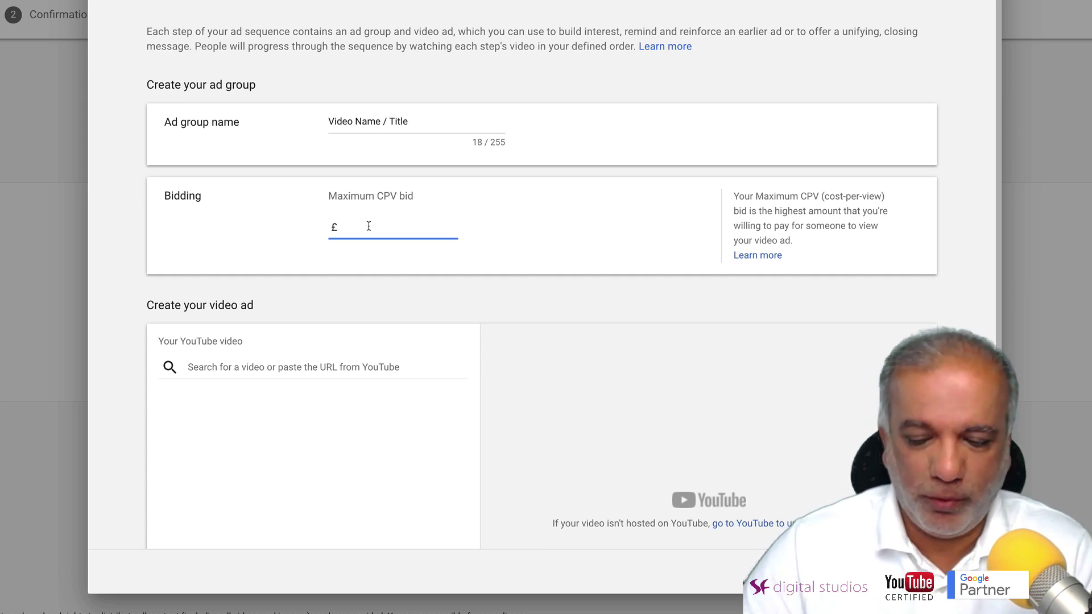
{"action": "type", "text": "0.20"}
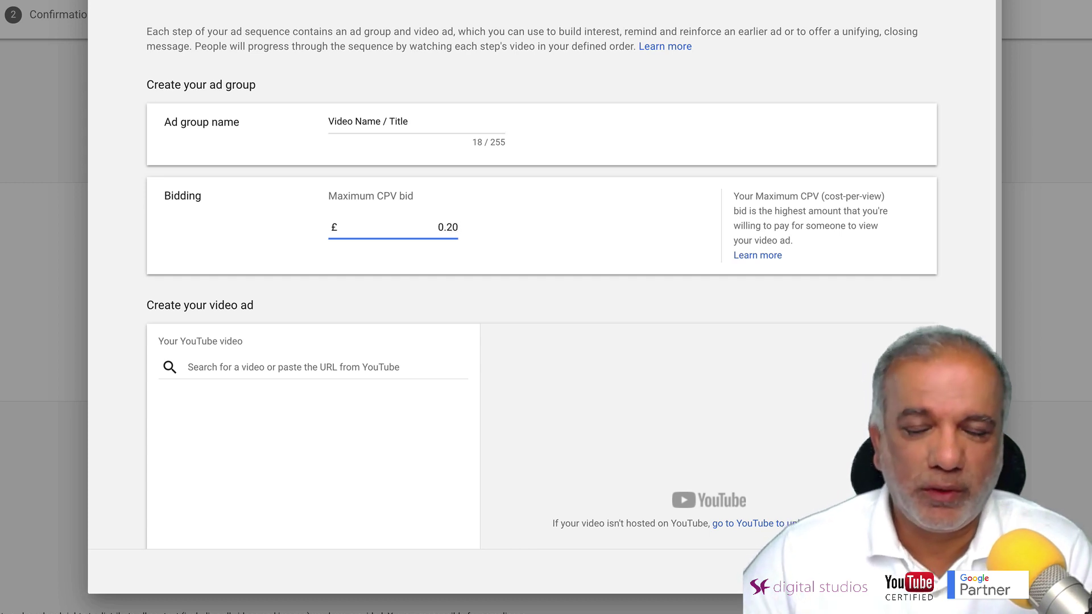
Step: Add the YouTube video "5 Tips To Improve Google Ads Perform..." to the step's video ad using its URL
{"action": "scroll", "coordinate": [411, 294], "scroll_direction": "down", "scroll_amount": 2}
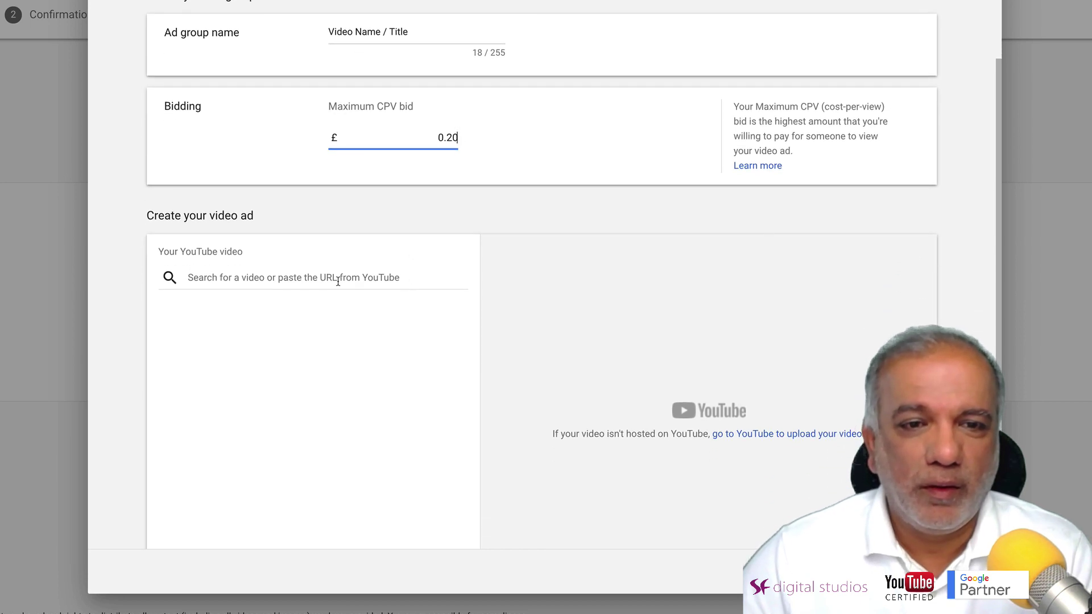
{"action": "left_click", "coordinate": [227, 276]}
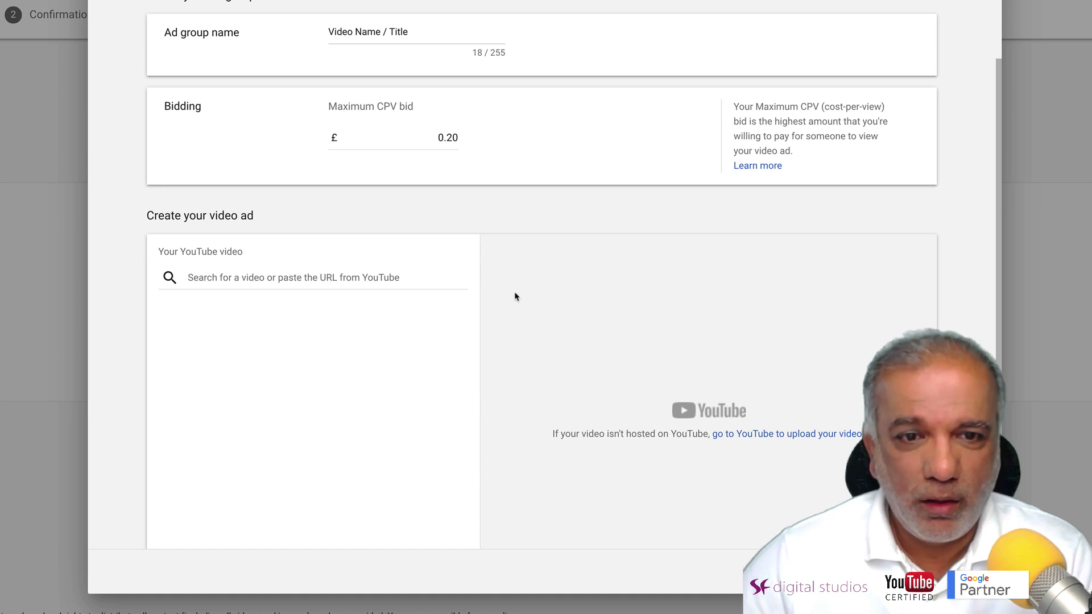
{"action": "left_click", "coordinate": [290, 276]}
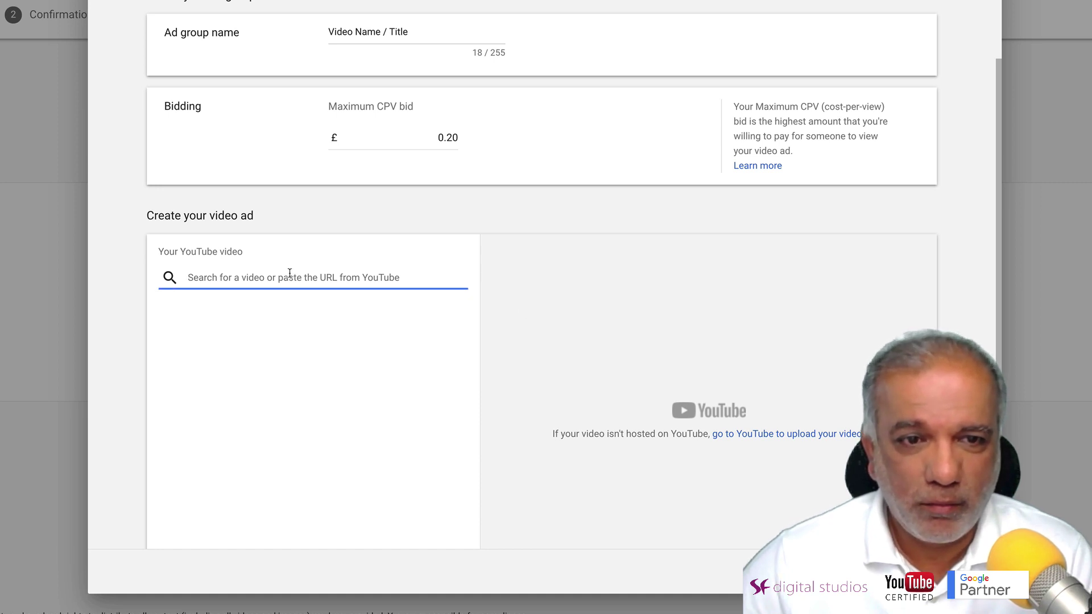
{"action": "key", "text": "ctrl+v"}
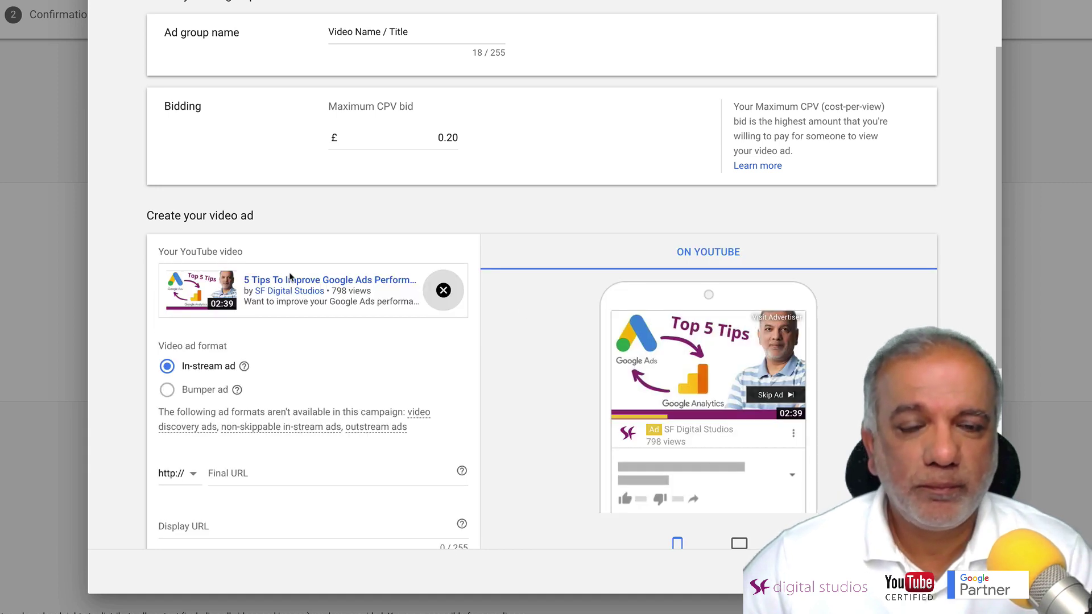
Step: Set the in-stream ad's final URL to sfdigital.co.uk, with the same address as its display URL
{"action": "scroll", "coordinate": [290, 275], "scroll_direction": "down", "scroll_amount": 2}
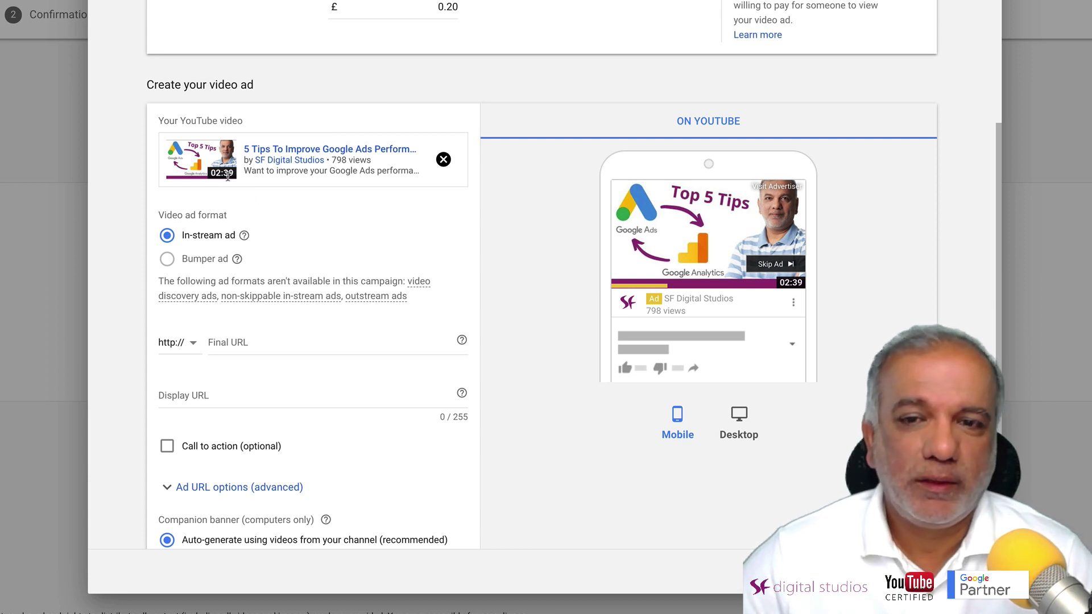
{"action": "left_click", "coordinate": [275, 341]}
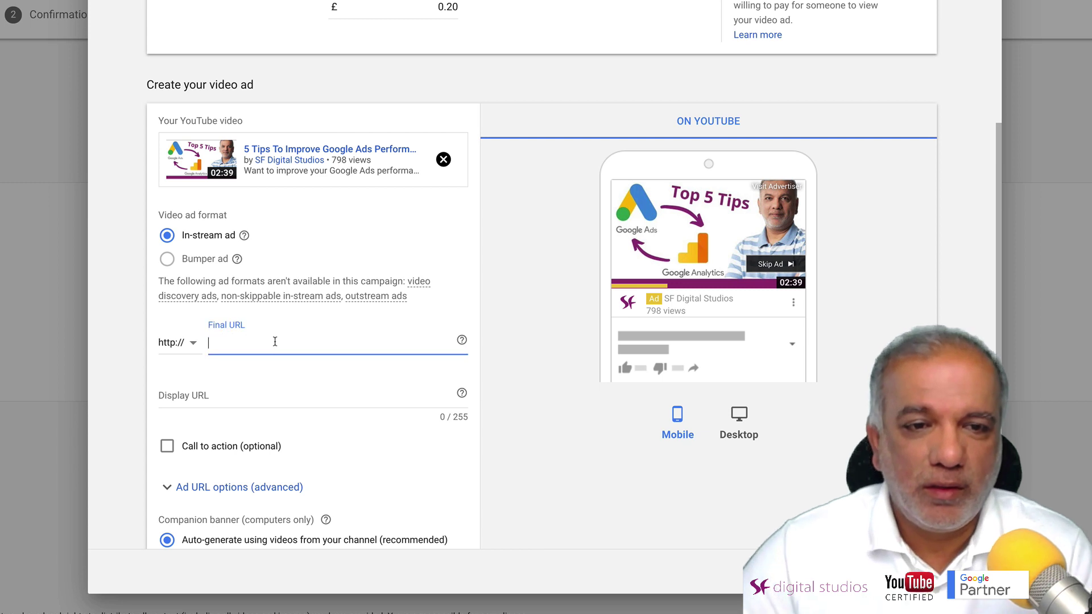
{"action": "type", "text": "sfdig"}
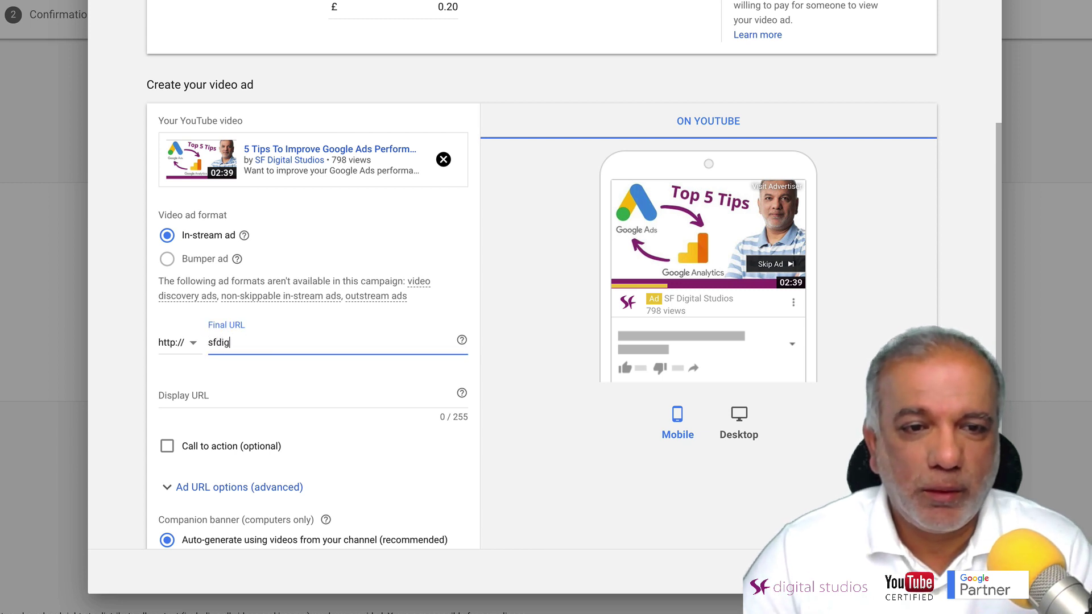
{"action": "type", "text": "ital.co.uk"}
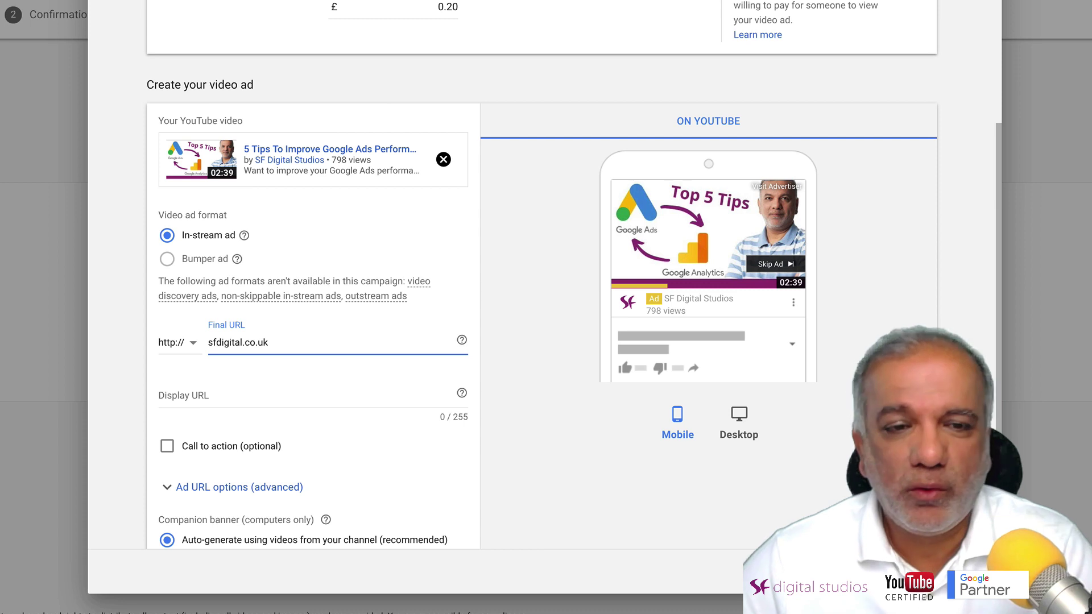
{"action": "key", "text": "Tab"}
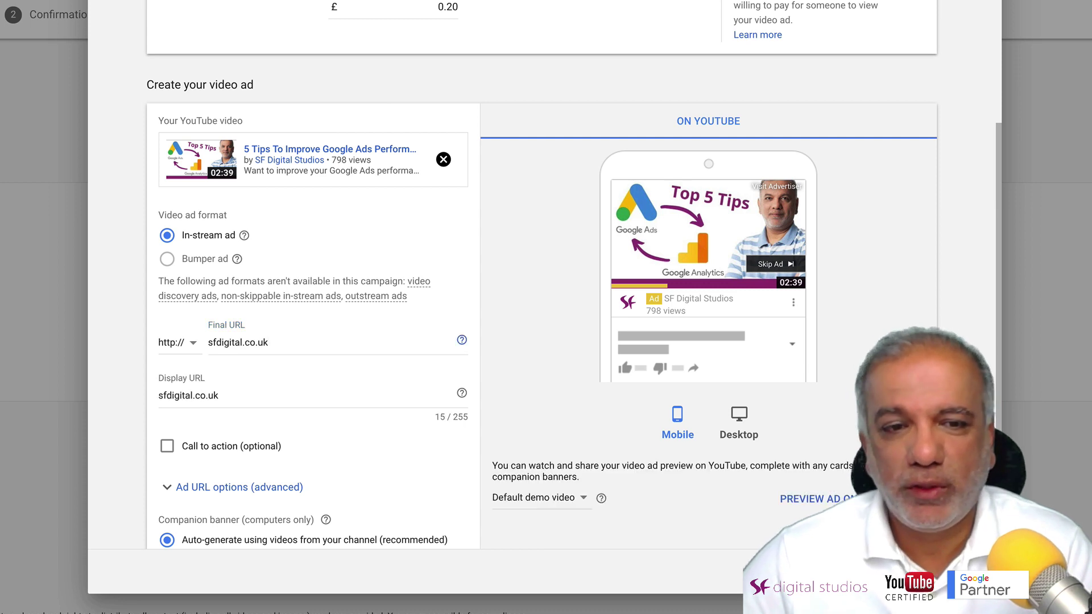
Step: Enable the optional call to action for the video ad and compare its placement in the mobile and desktop previews
{"action": "scroll", "coordinate": [298, 375], "scroll_direction": "down", "scroll_amount": 1}
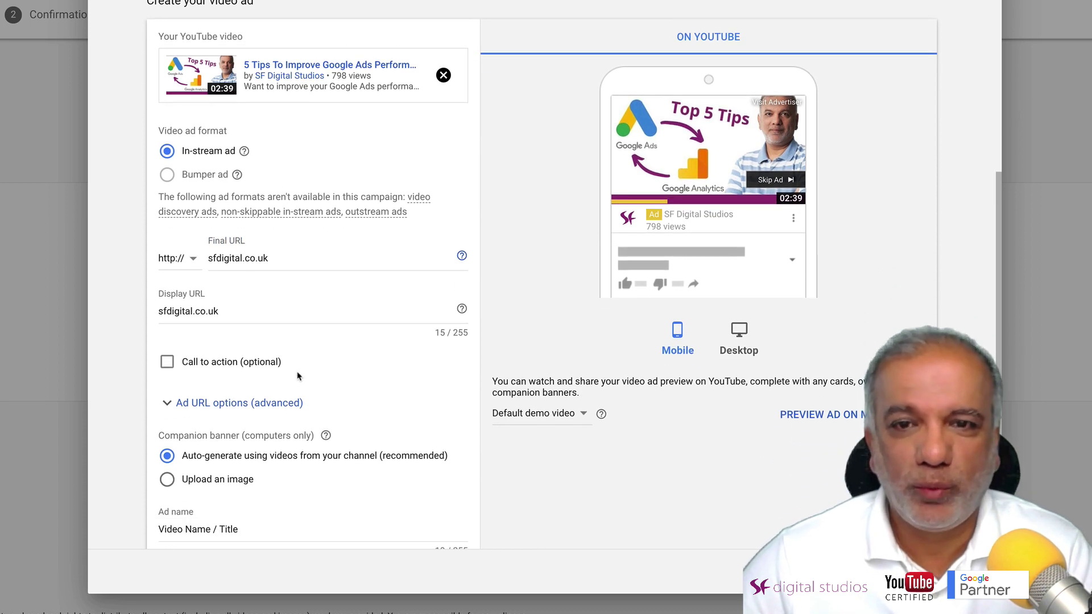
{"action": "left_click", "coordinate": [168, 362]}
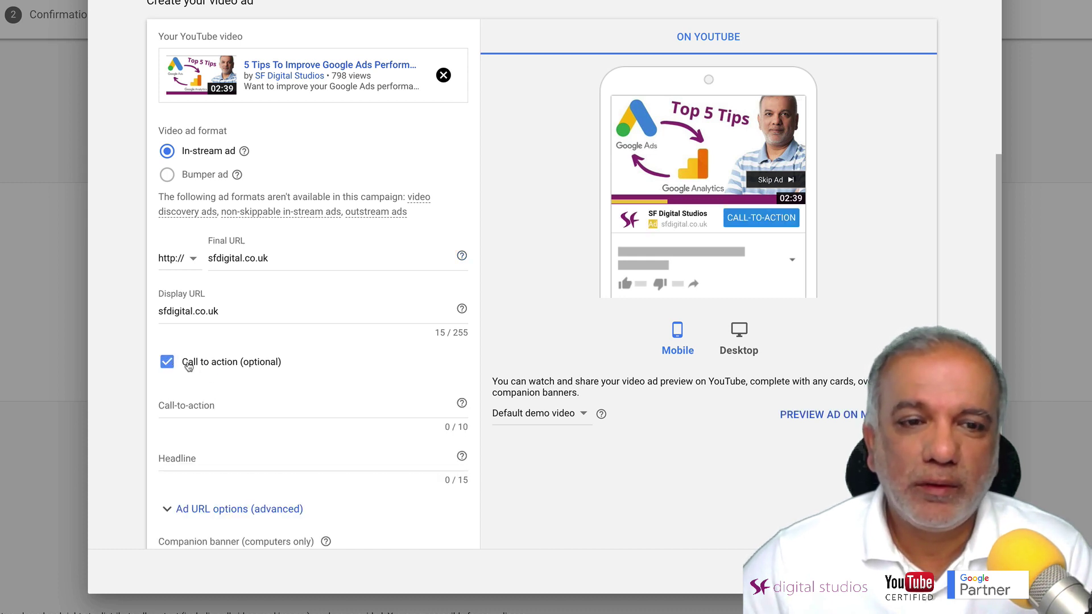
{"action": "scroll", "coordinate": [229, 366], "scroll_direction": "down", "scroll_amount": 2}
{"action": "scroll", "coordinate": [228, 367], "scroll_direction": "down", "scroll_amount": 2}
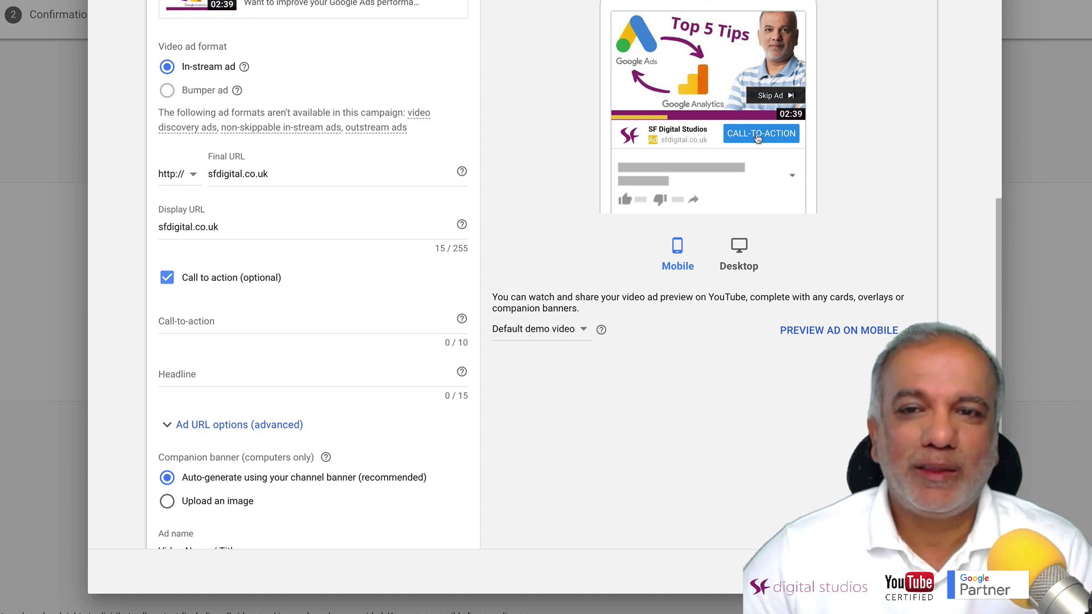
{"action": "left_click", "coordinate": [738, 250]}
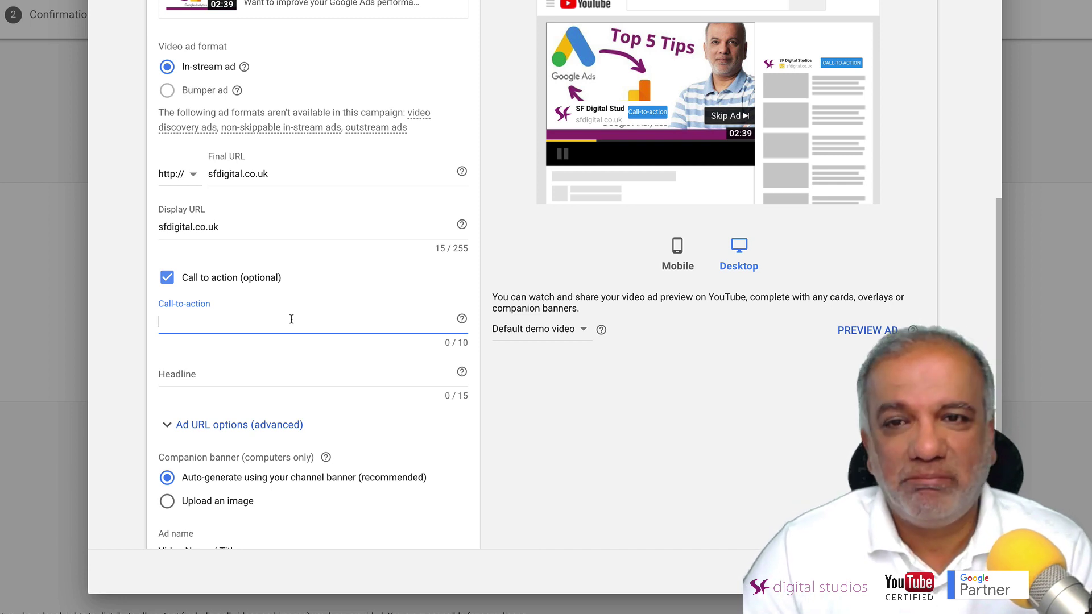
Step: Set the call-to-action text to Learn More and the headline to Free Training, checking them in the mobile preview
{"action": "type", "text": "Learn More"}
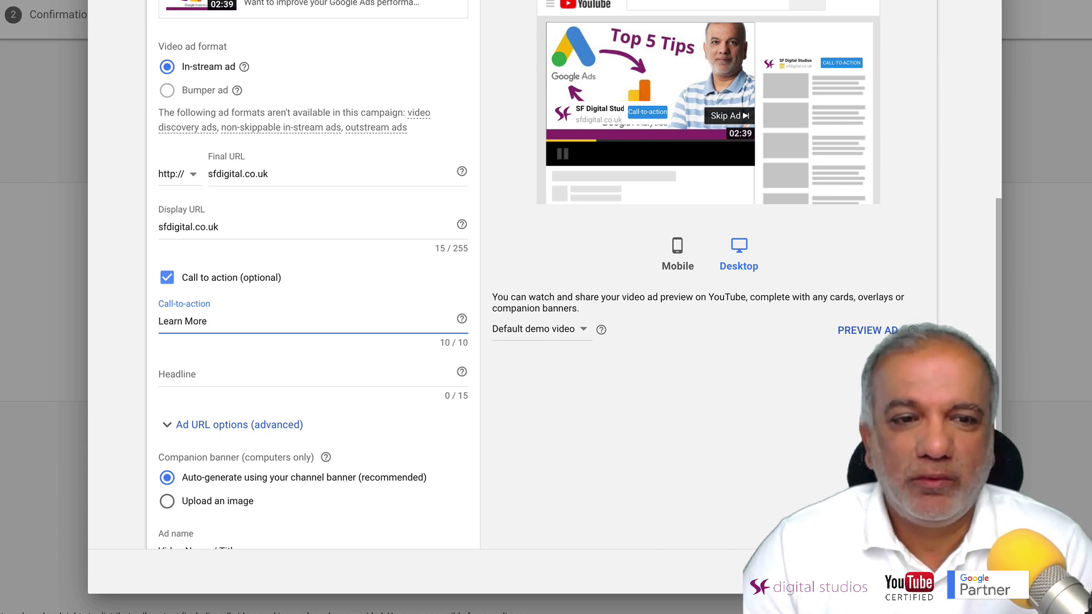
{"action": "key", "text": "Tab"}
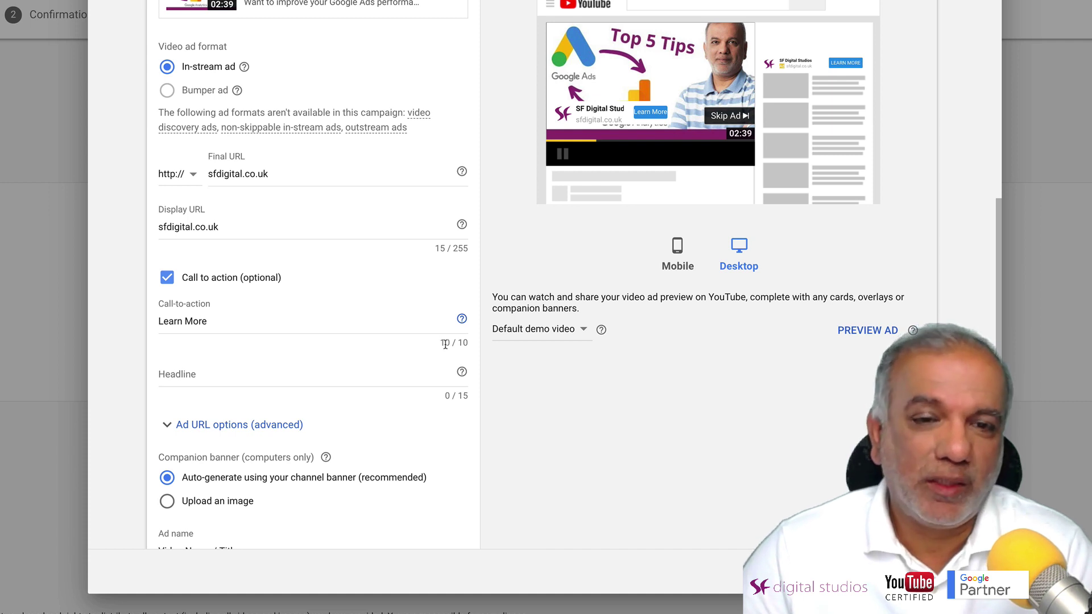
{"action": "left_click", "coordinate": [217, 377]}
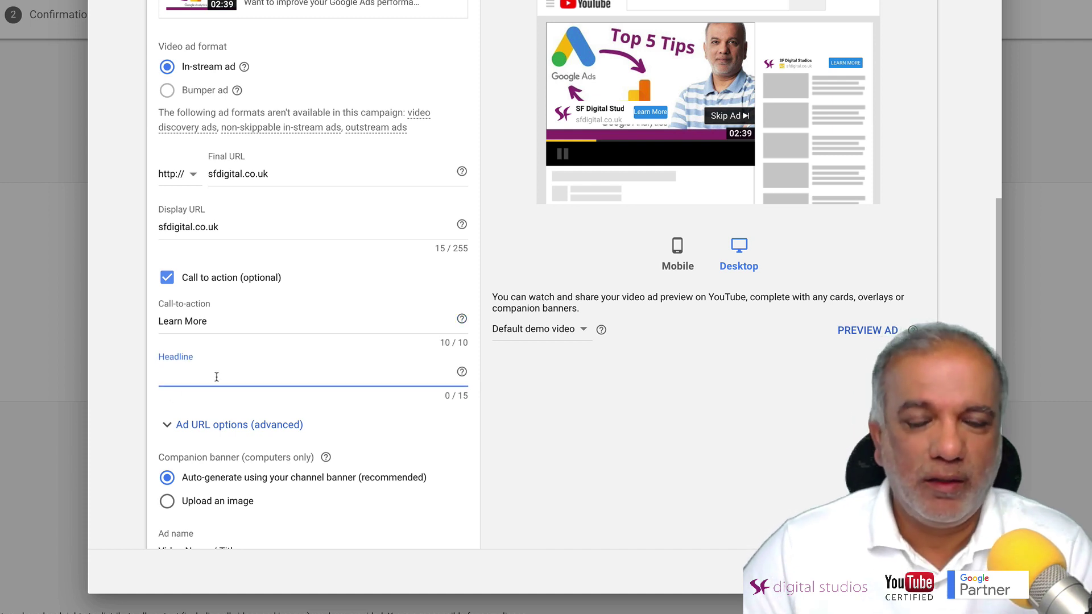
{"action": "type", "text": "Free Training"}
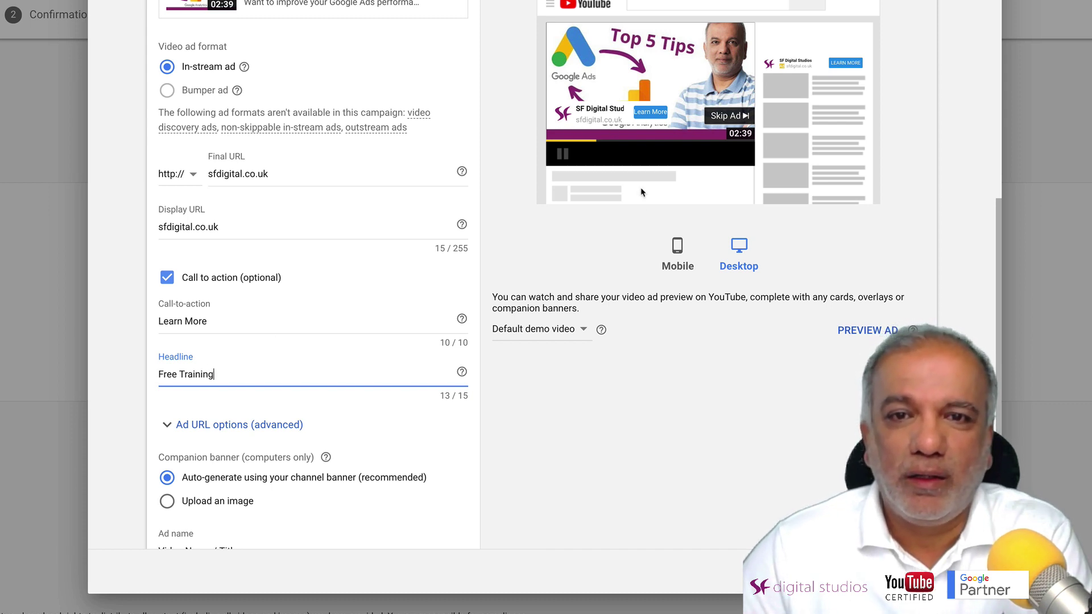
{"action": "left_click", "coordinate": [676, 258]}
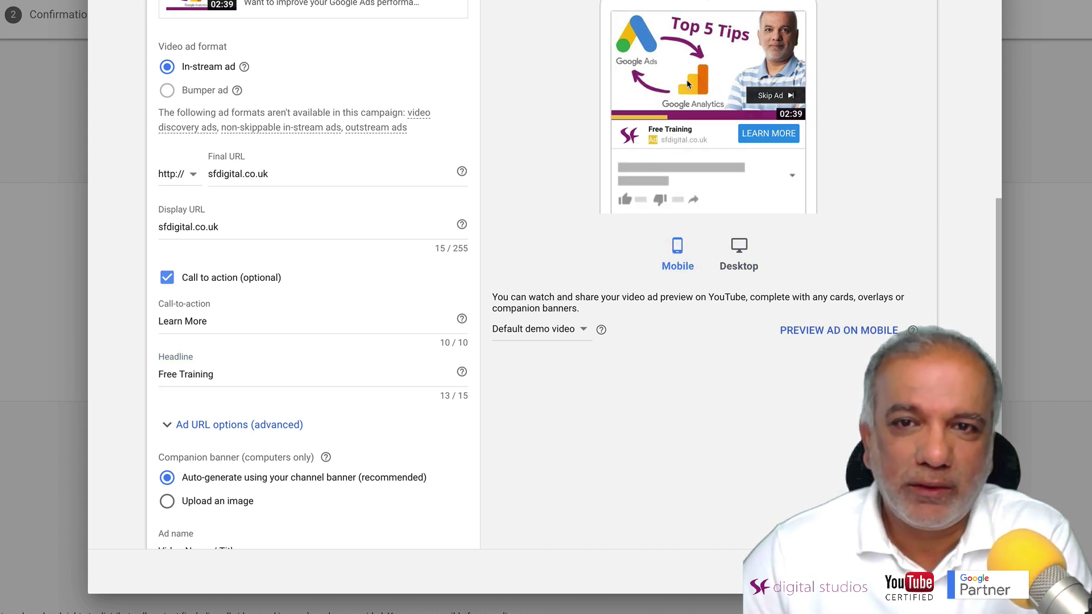
Step: Try the Upload an image option for the ad's companion banner and review the ad name and other ad settings
{"action": "scroll", "coordinate": [289, 316], "scroll_direction": "down", "scroll_amount": 2}
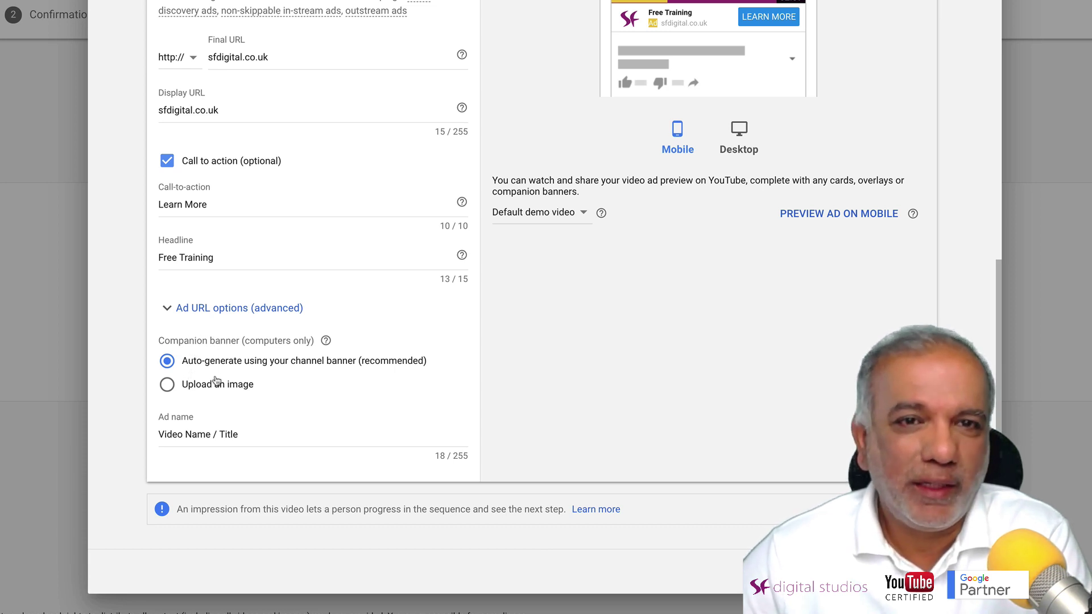
{"action": "left_click", "coordinate": [167, 386]}
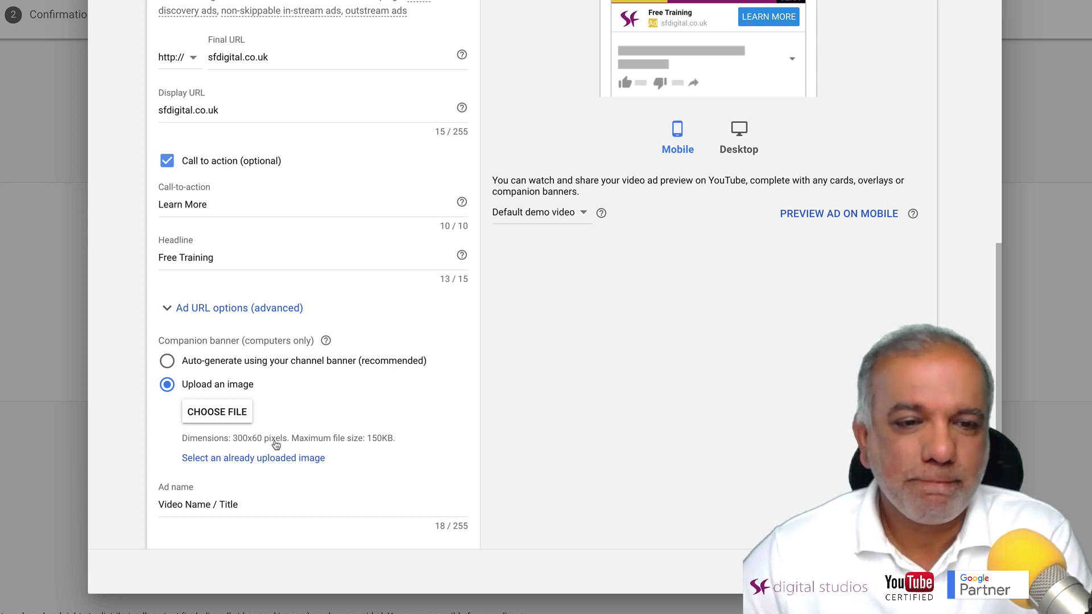
{"action": "scroll", "coordinate": [276, 446], "scroll_direction": "down", "scroll_amount": 1}
{"action": "triple_click", "coordinate": [240, 451]}
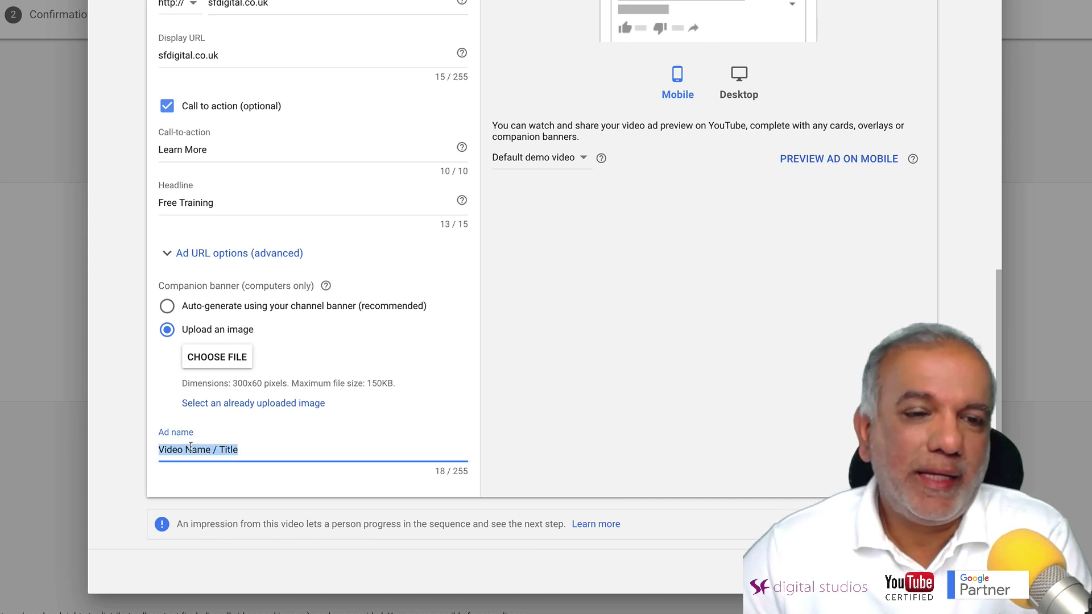
{"action": "scroll", "coordinate": [190, 447], "scroll_direction": "up", "scroll_amount": 15}
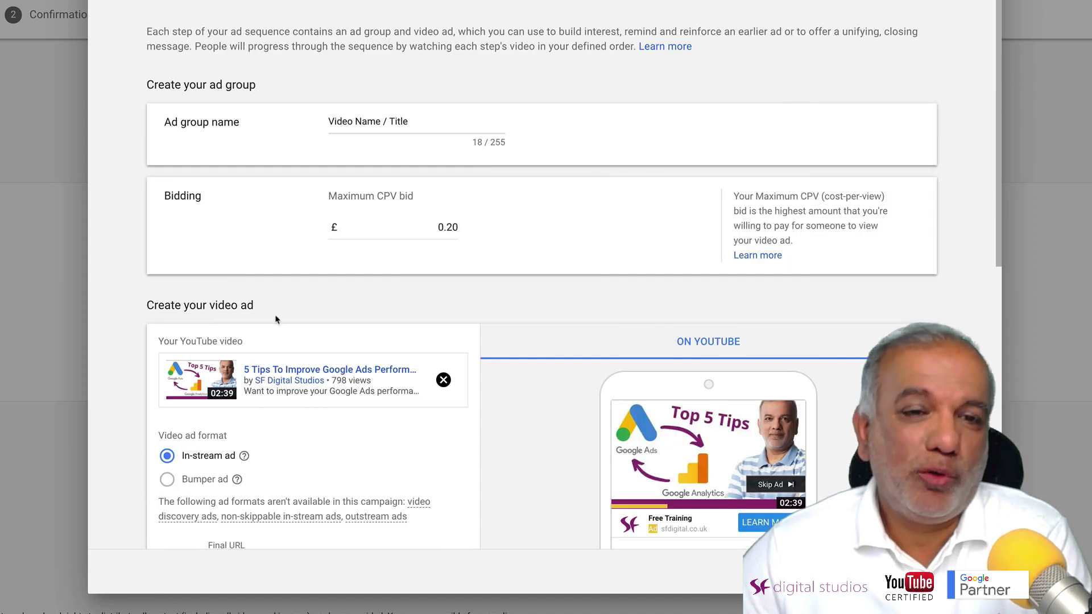
{"action": "scroll", "coordinate": [344, 321], "scroll_direction": "down", "scroll_amount": 9}
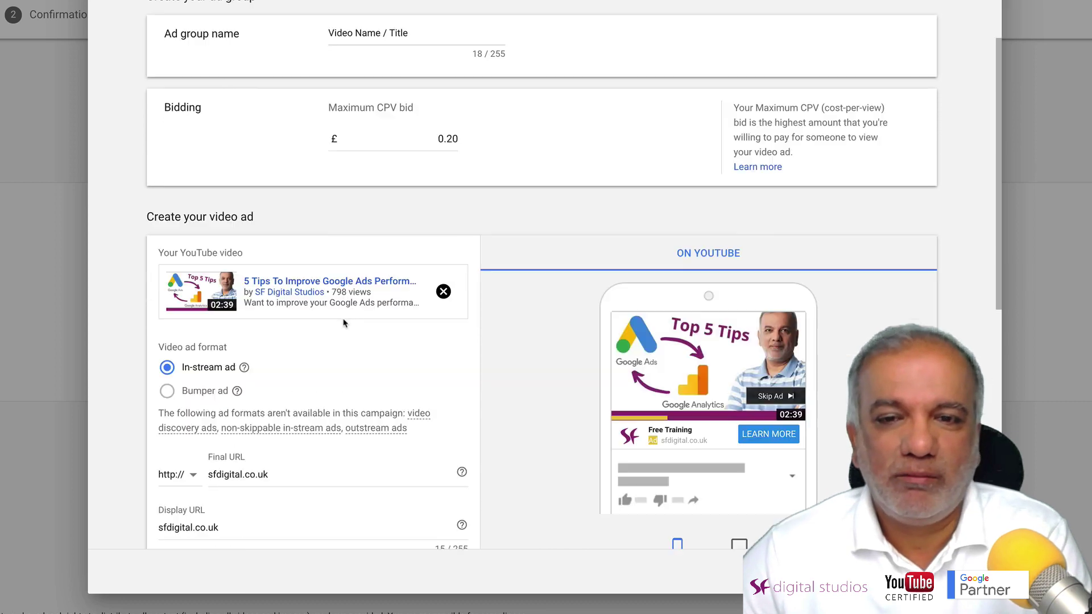
{"action": "scroll", "coordinate": [343, 323], "scroll_direction": "down", "scroll_amount": 2}
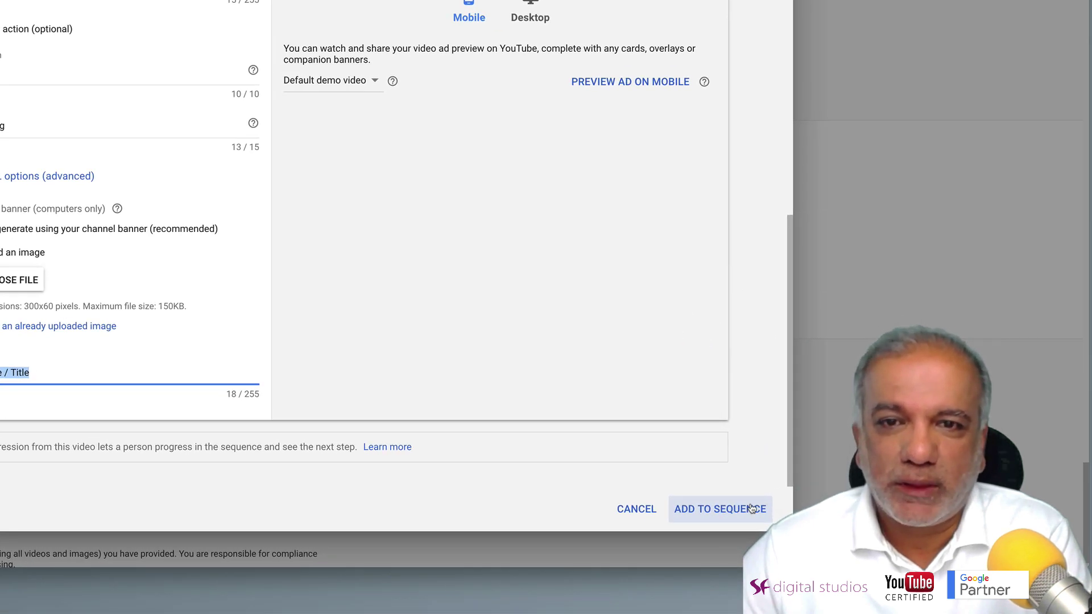
Step: Set the companion banner to auto-generate from the channel banner and add the first step to the ad sequence
{"action": "left_click", "coordinate": [752, 508]}
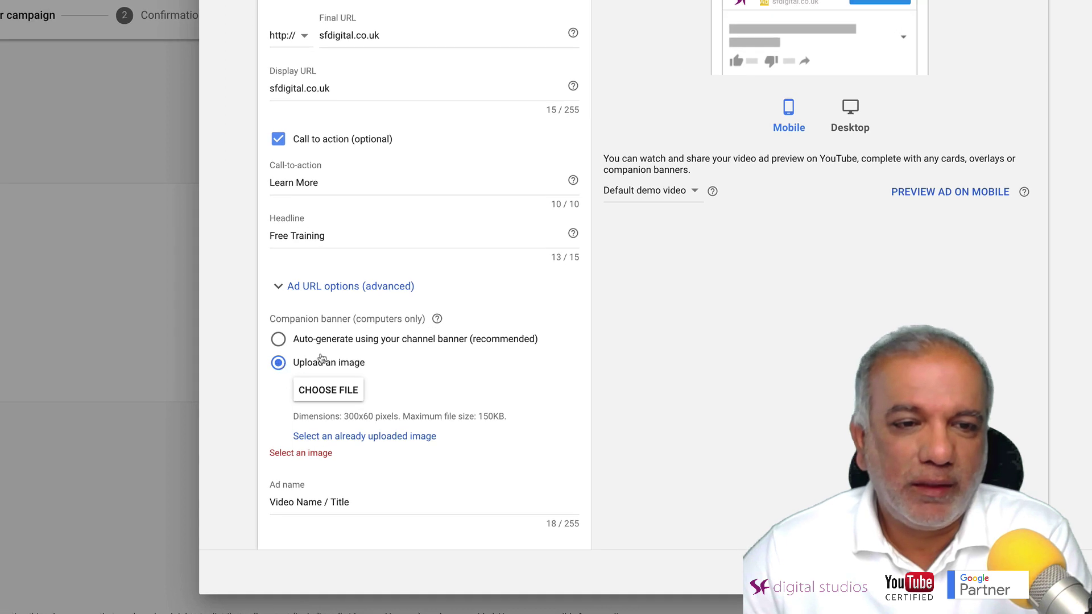
{"action": "left_click", "coordinate": [279, 339]}
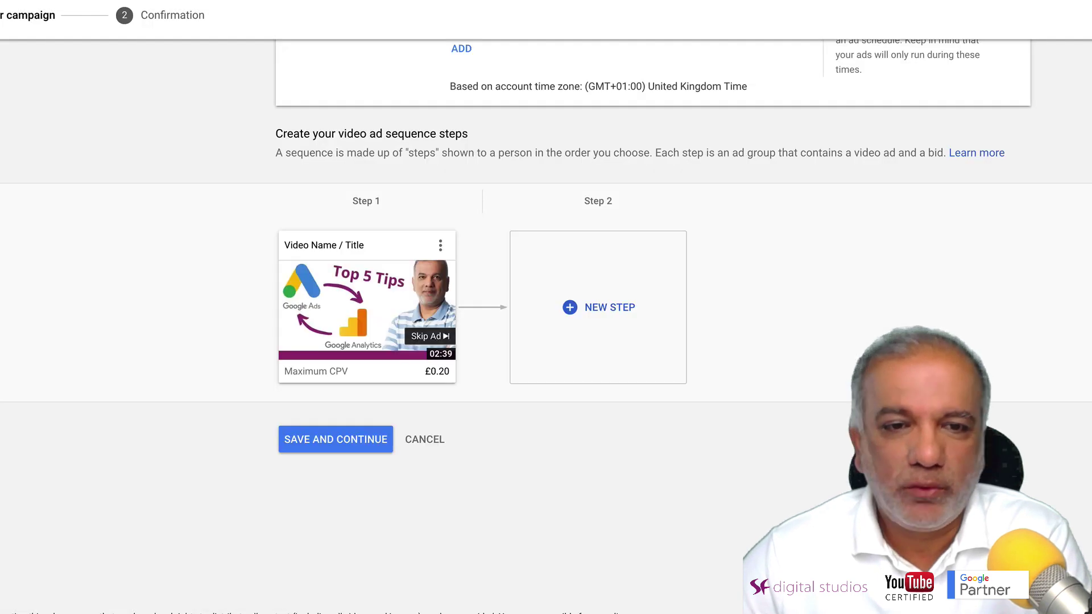
Step: Start a second sequence step with the ad group name Video Title 2 and a maximum CPV bid of £0.20
{"action": "mouse_move", "coordinate": [344, 358]}
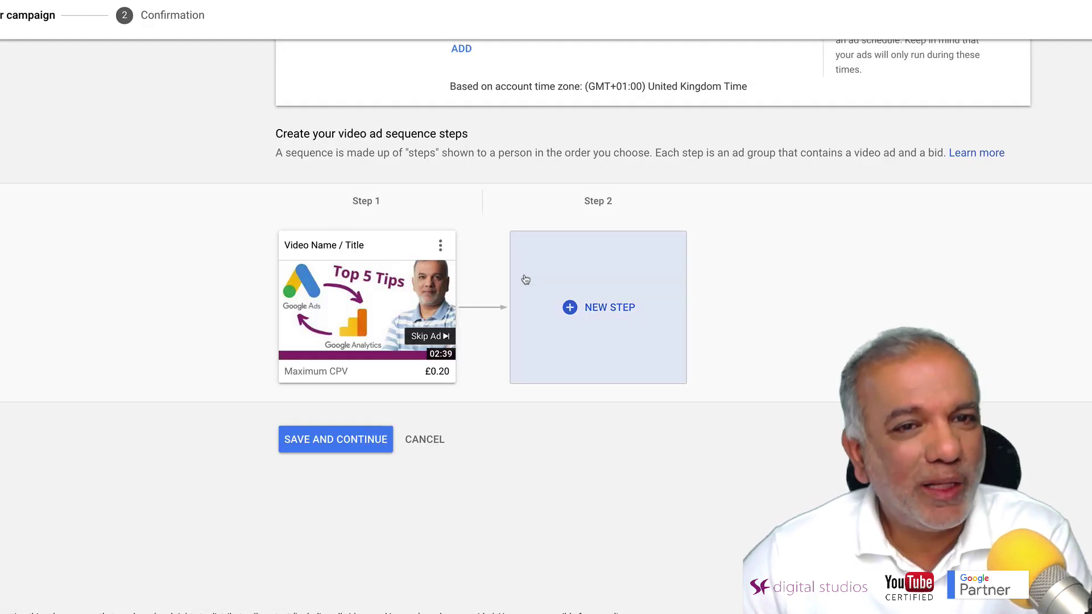
{"action": "left_click", "coordinate": [605, 279]}
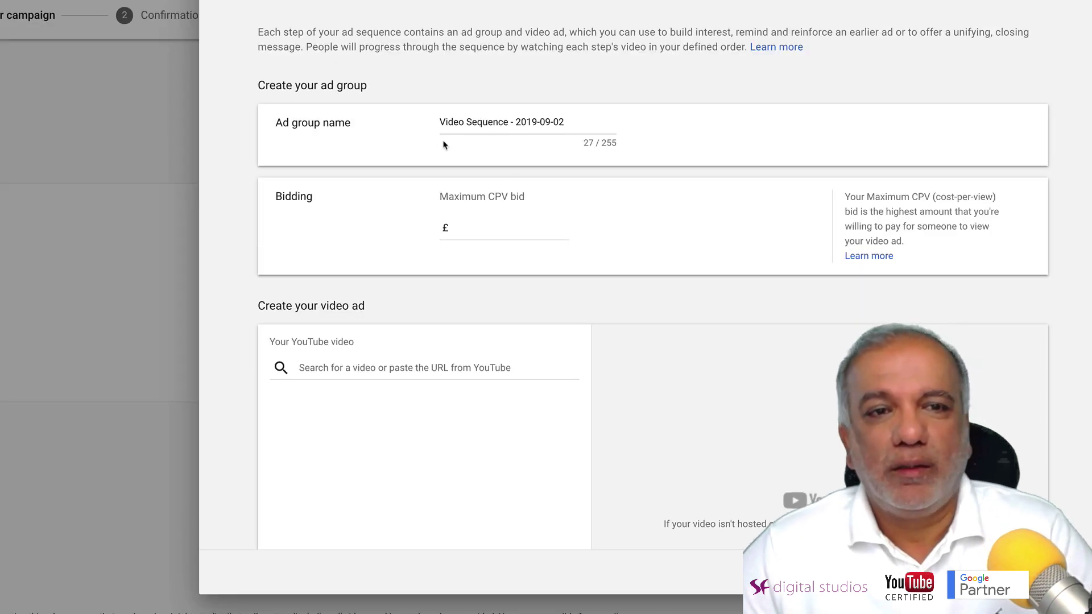
{"action": "triple_click", "coordinate": [505, 120]}
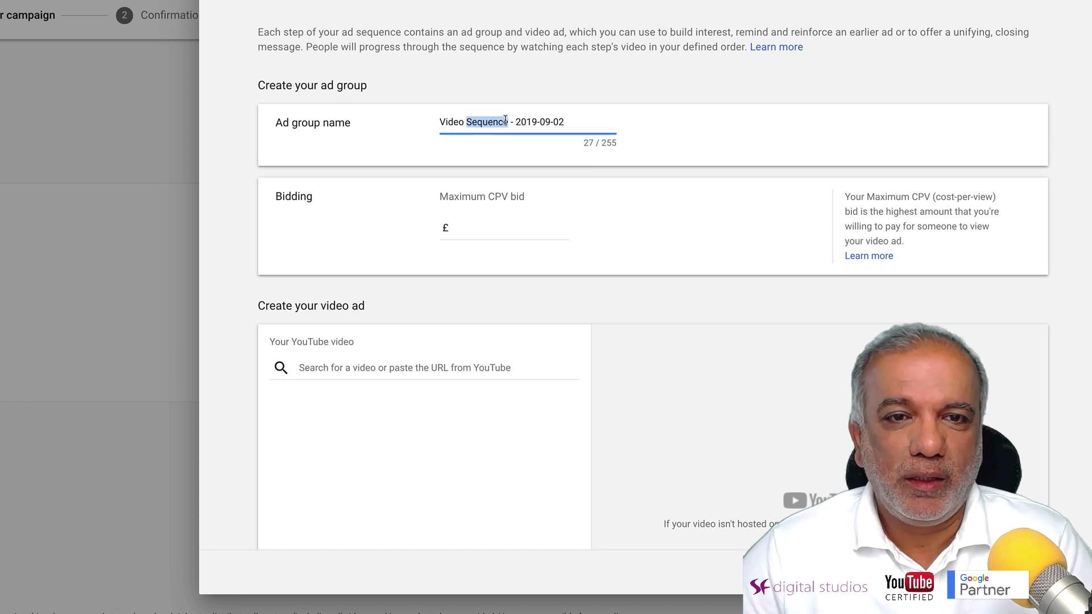
{"action": "type", "text": "https://youtu.be/4EA4MWWlKJw"}
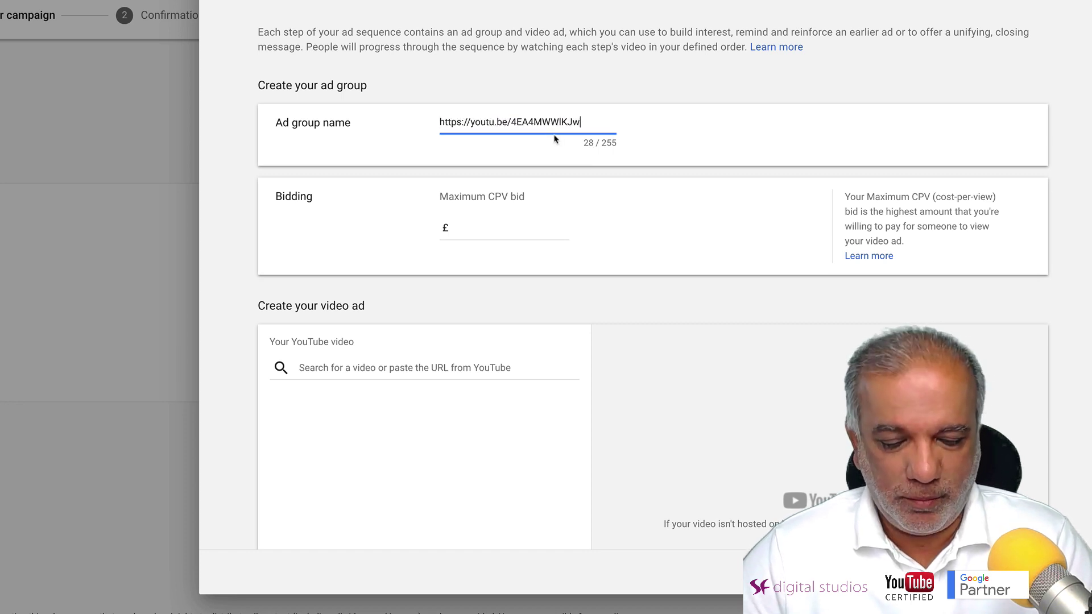
{"action": "key", "text": "ctrl+z"}
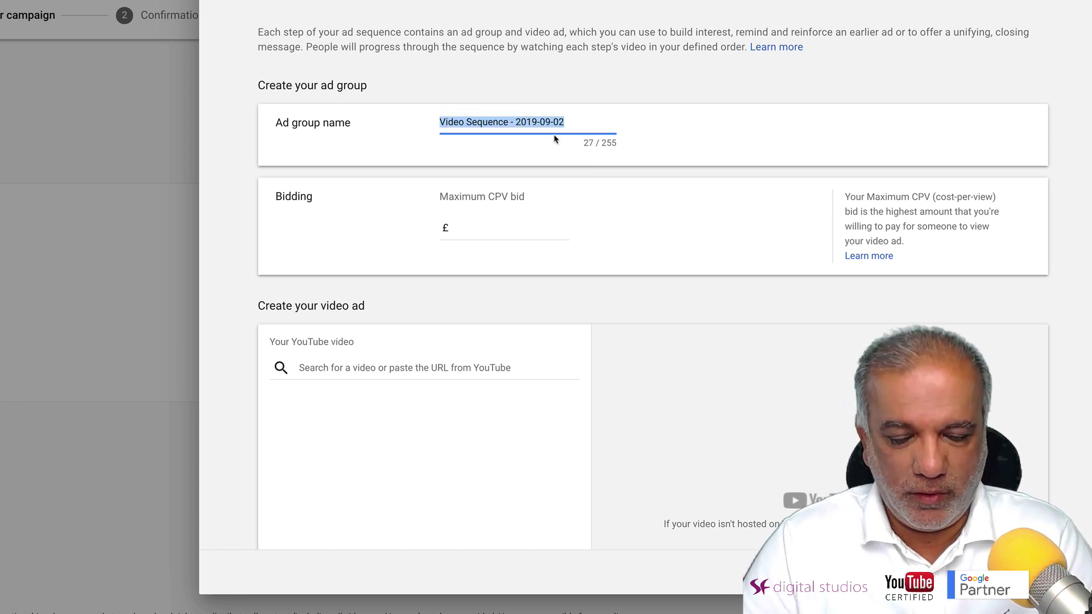
{"action": "type", "text": "Video Tit"}
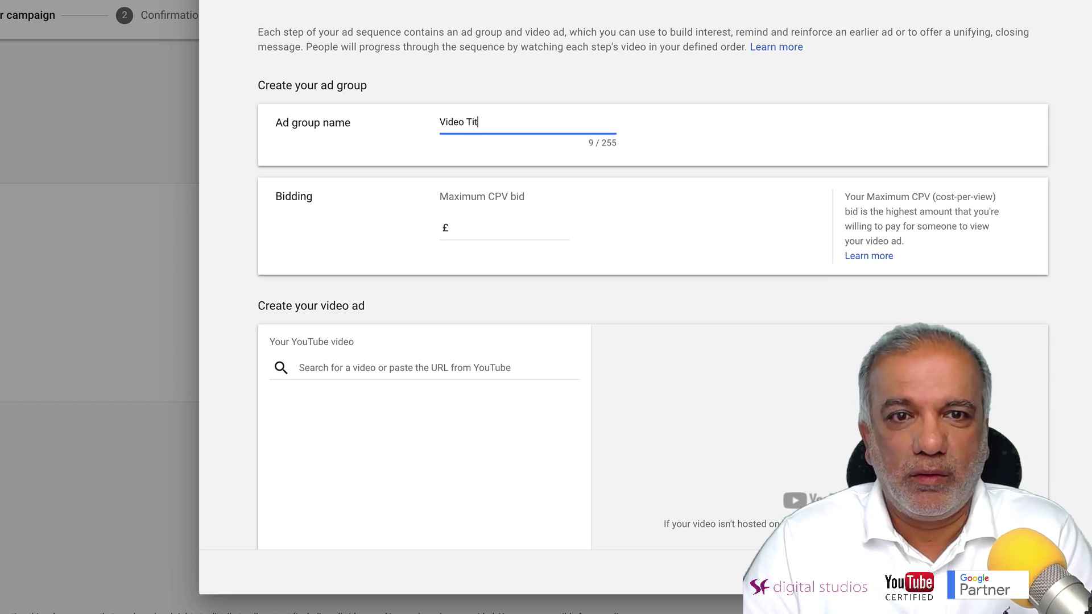
{"action": "type", "text": "le 2"}
{"action": "left_click", "coordinate": [568, 228]}
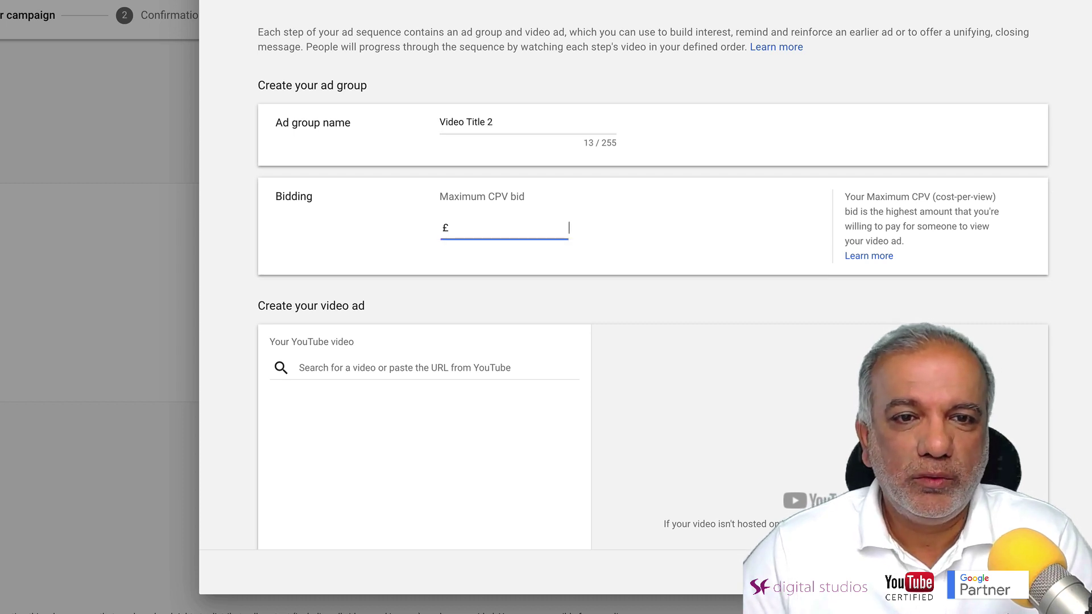
{"action": "type", "text": "0.20"}
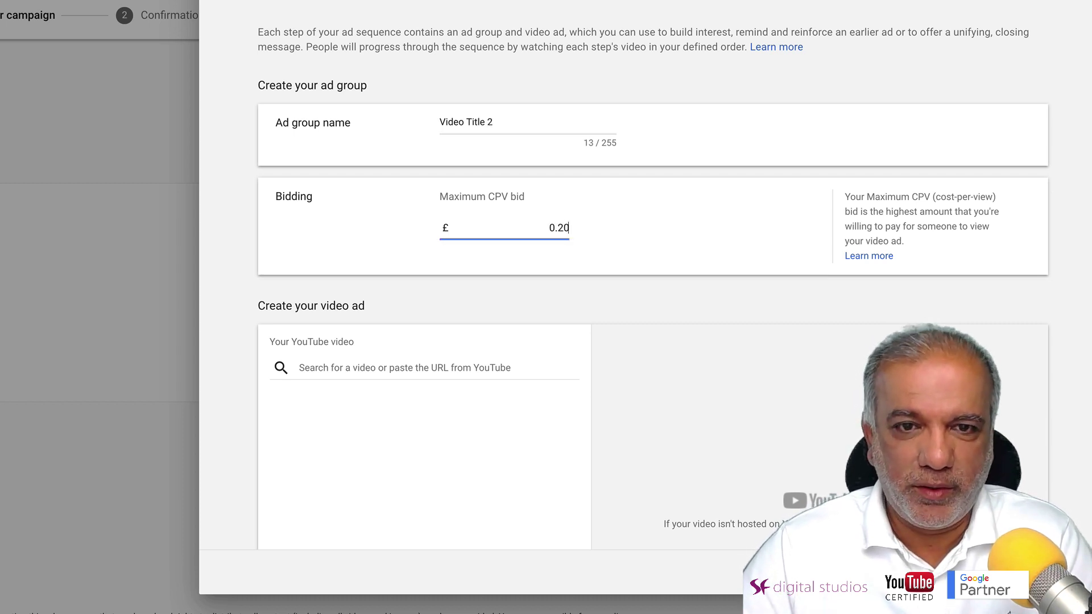
{"action": "left_click", "coordinate": [416, 368]}
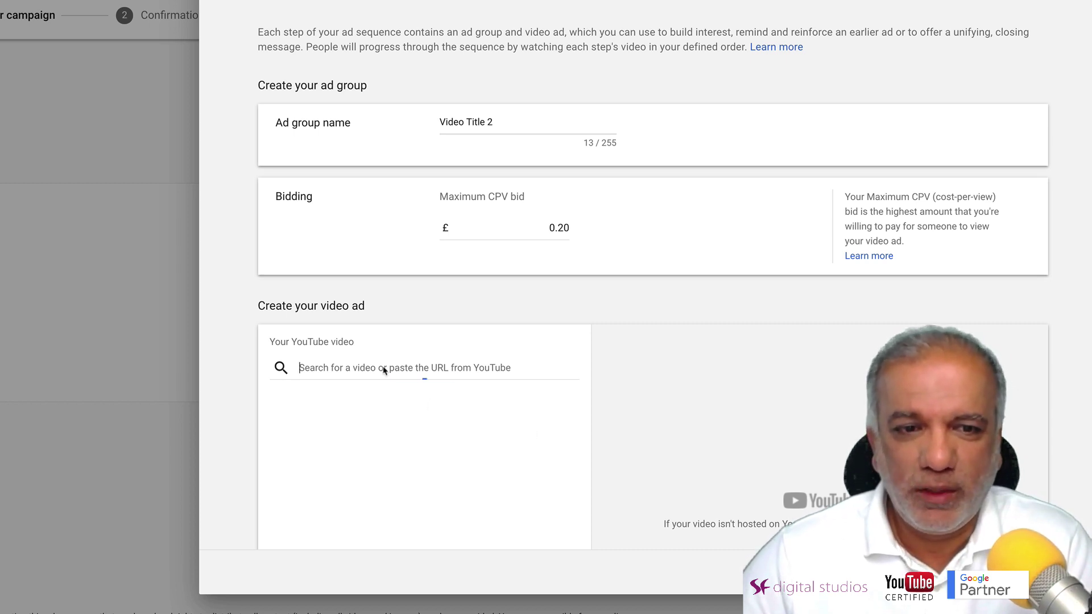
{"action": "key", "text": "ctrl+v"}
{"action": "left_click", "coordinate": [300, 399]}
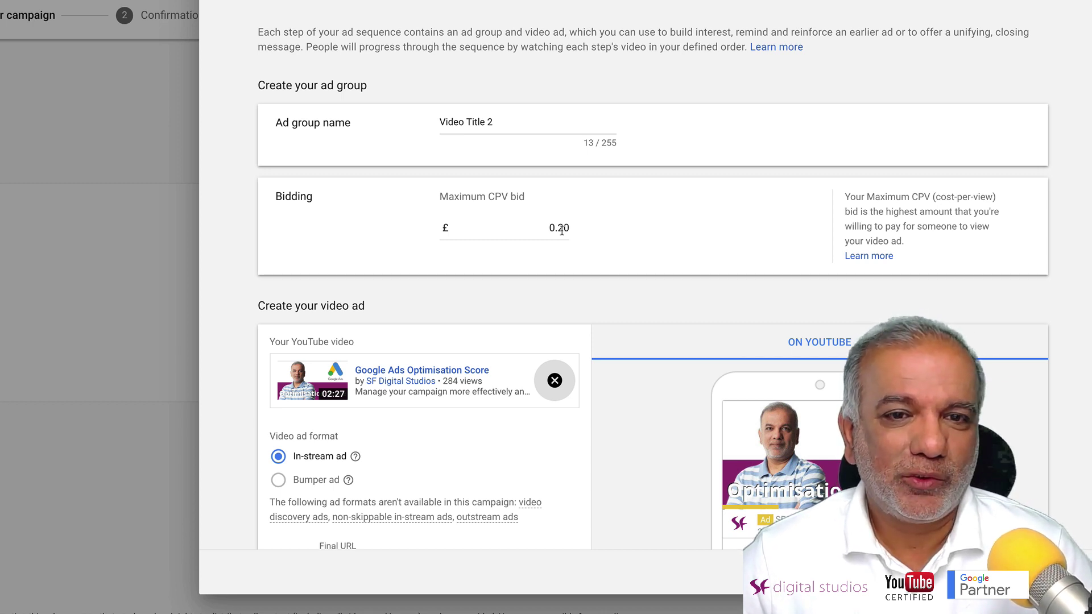
Step: Set the second step's maximum CPV bid to £0.30
{"action": "left_click_drag", "start_coordinate": [556, 228], "coordinate": [560, 228]}
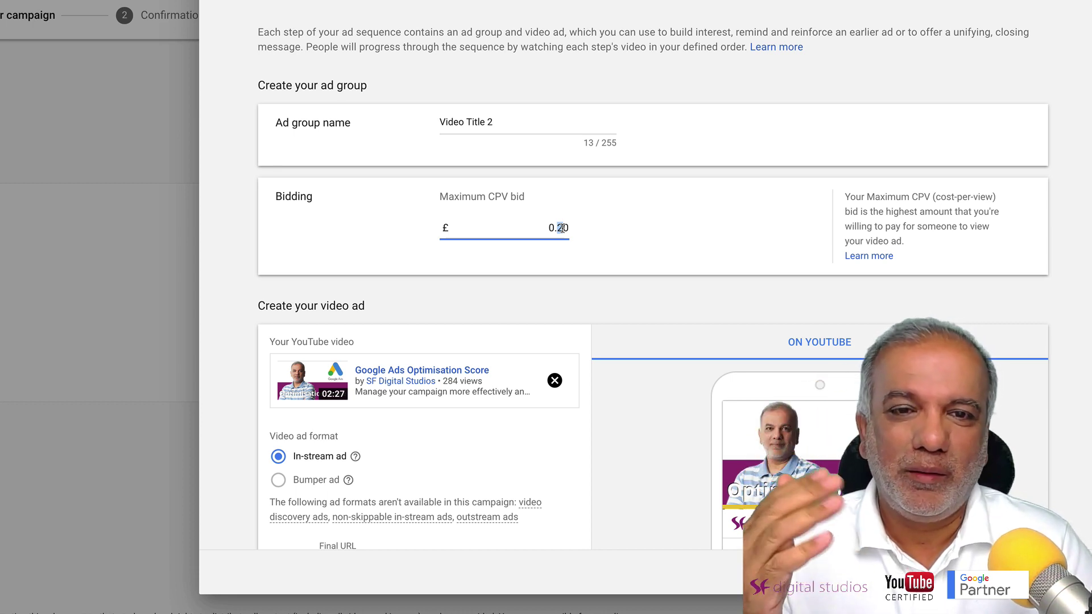
{"action": "type", "text": "3"}
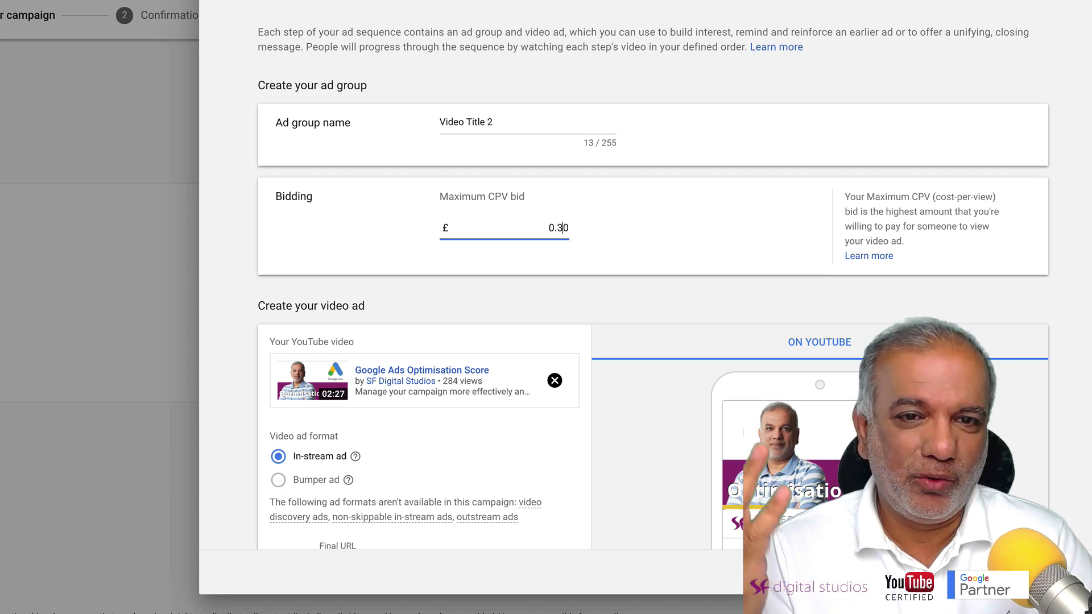
{"action": "key", "text": "Delete"}
{"action": "type", "text": "3"}
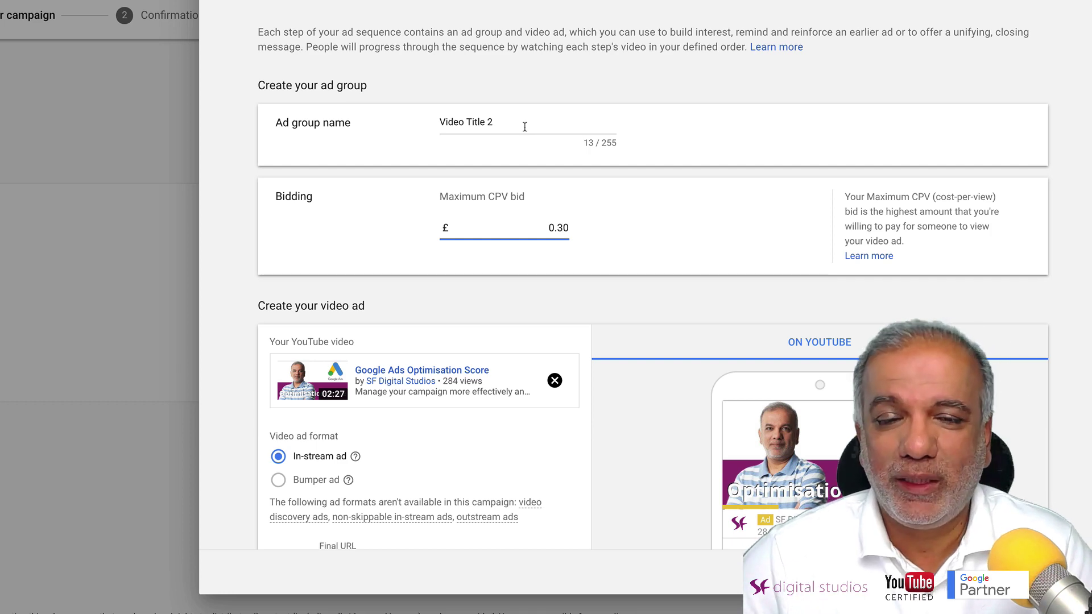
Step: Enable the optional call to action for the second step's in-stream ad and set its text to Learn More
{"action": "scroll", "coordinate": [512, 296], "scroll_direction": "down", "scroll_amount": 2}
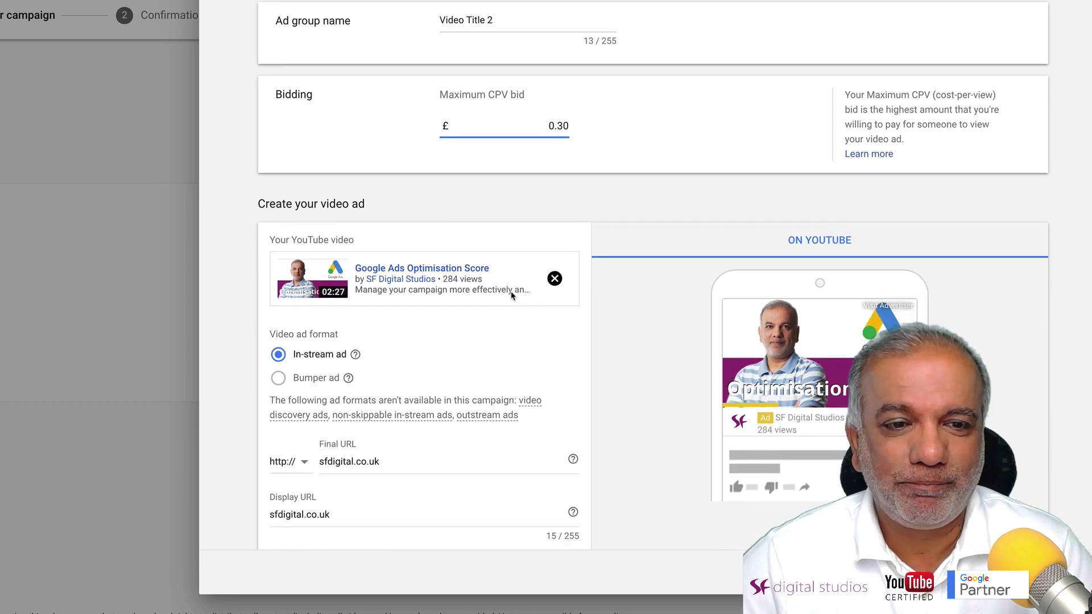
{"action": "scroll", "coordinate": [512, 296], "scroll_direction": "down", "scroll_amount": 4}
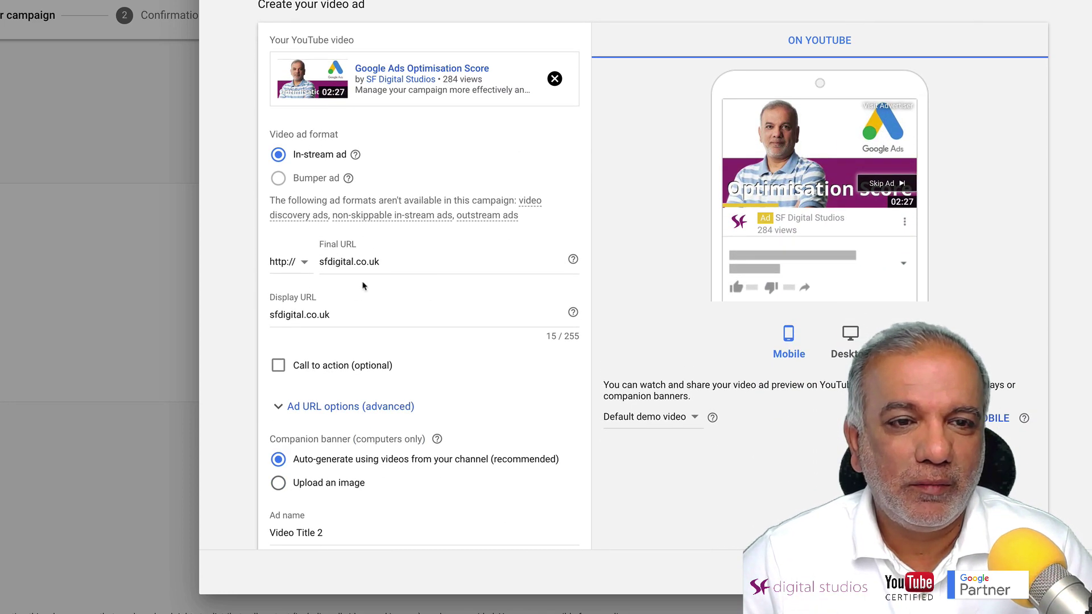
{"action": "scroll", "coordinate": [319, 299], "scroll_direction": "down", "scroll_amount": 1}
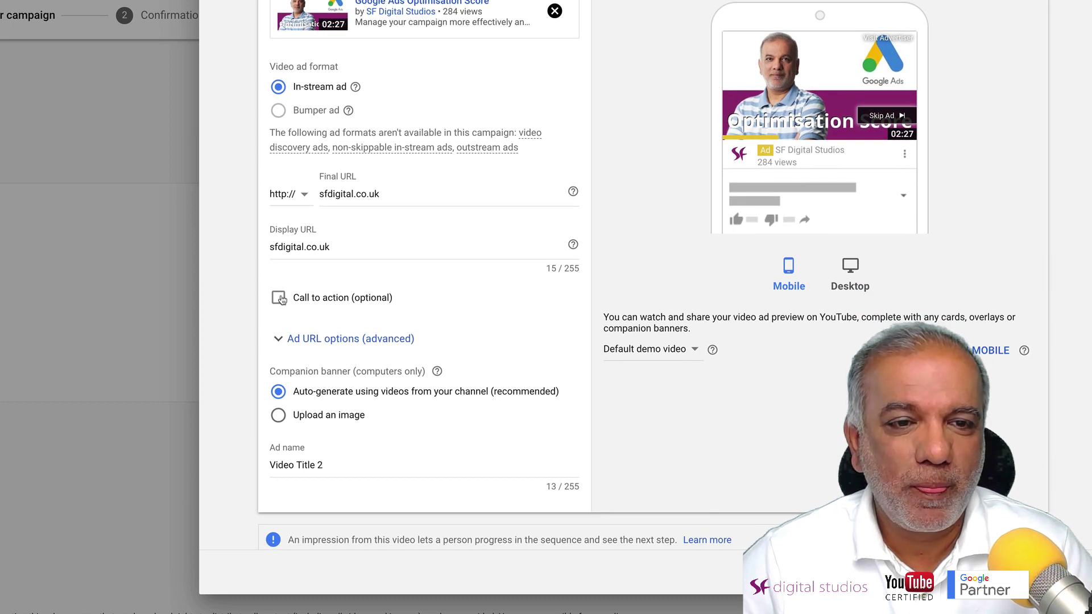
{"action": "left_click", "coordinate": [280, 298]}
{"action": "left_click", "coordinate": [303, 339]}
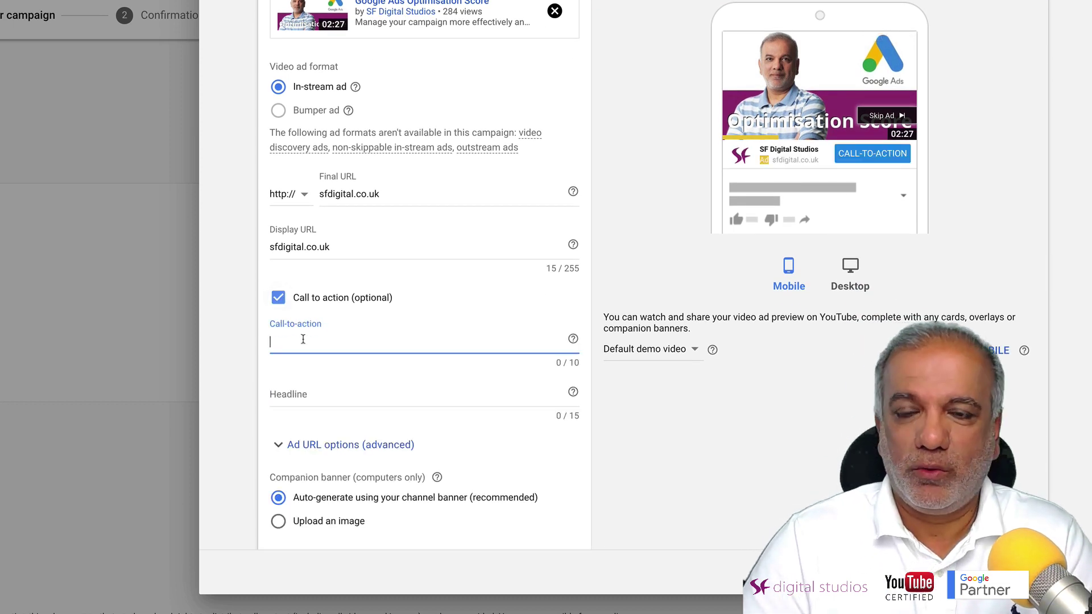
{"action": "type", "text": "Free T"}
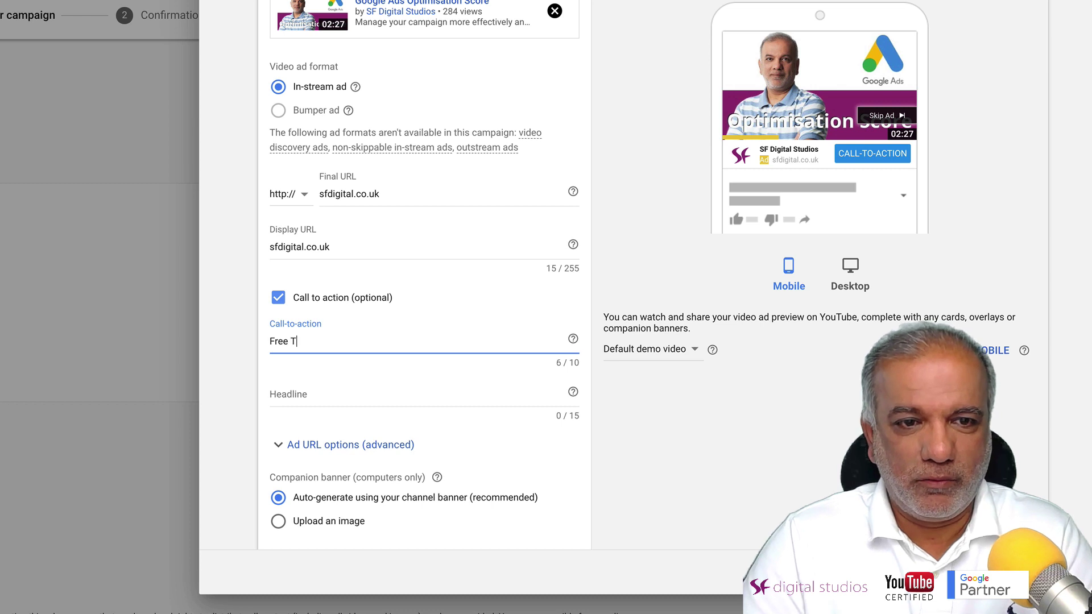
{"action": "type", "text": "ra"}
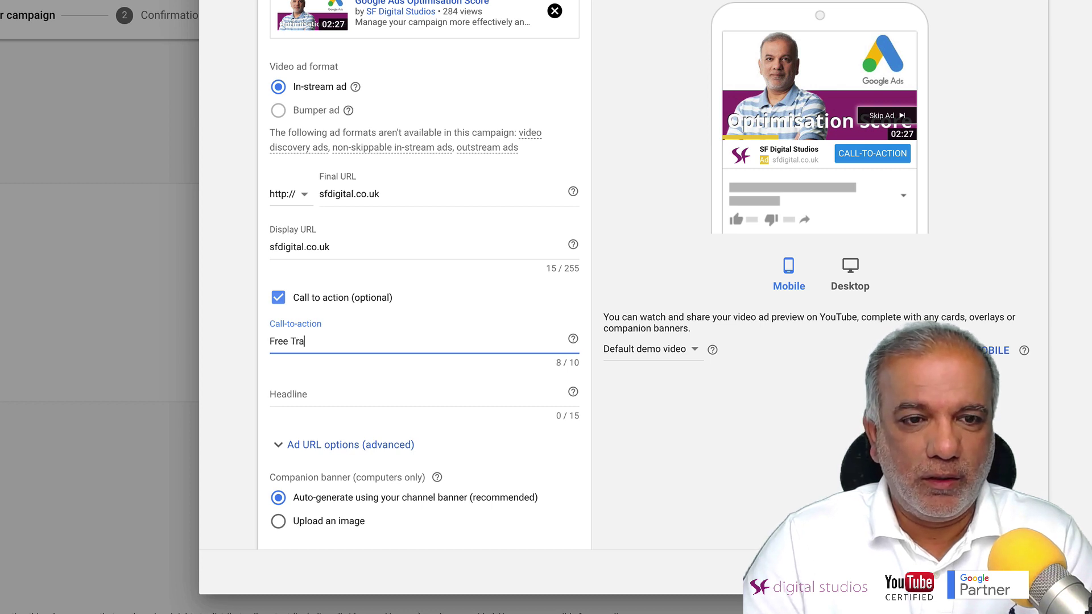
{"action": "key", "text": "BackSpace"}
{"action": "key", "text": "BackSpace"}
{"action": "key", "text": "BackSpace"}
{"action": "key", "text": "BackSpace"}
{"action": "key", "text": "BackSpace"}
{"action": "type", "text": "L"}
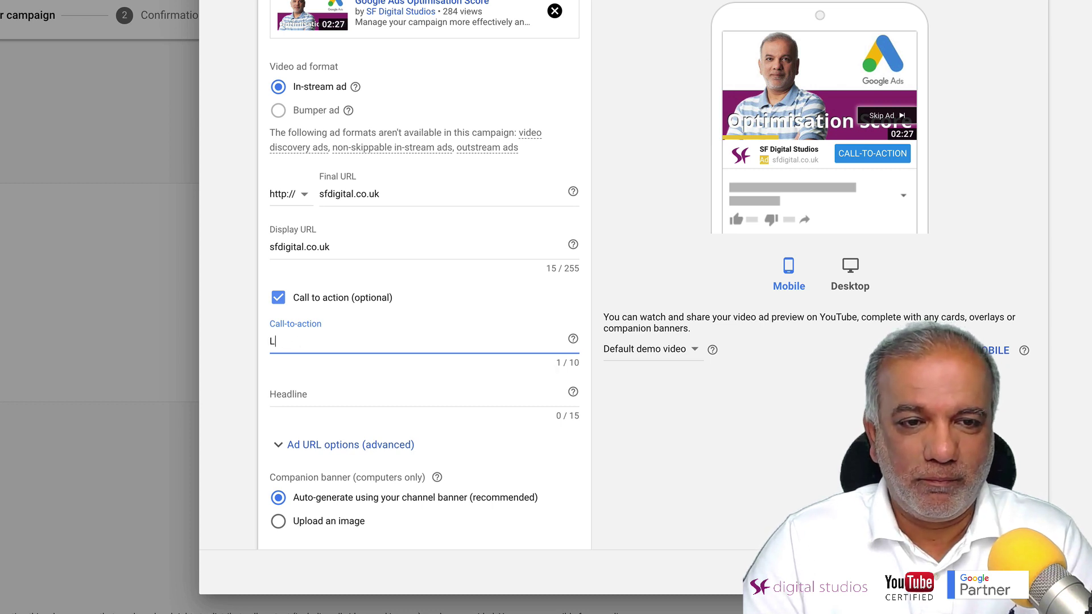
{"action": "type", "text": "earn More"}
{"action": "key", "text": "Tab"}
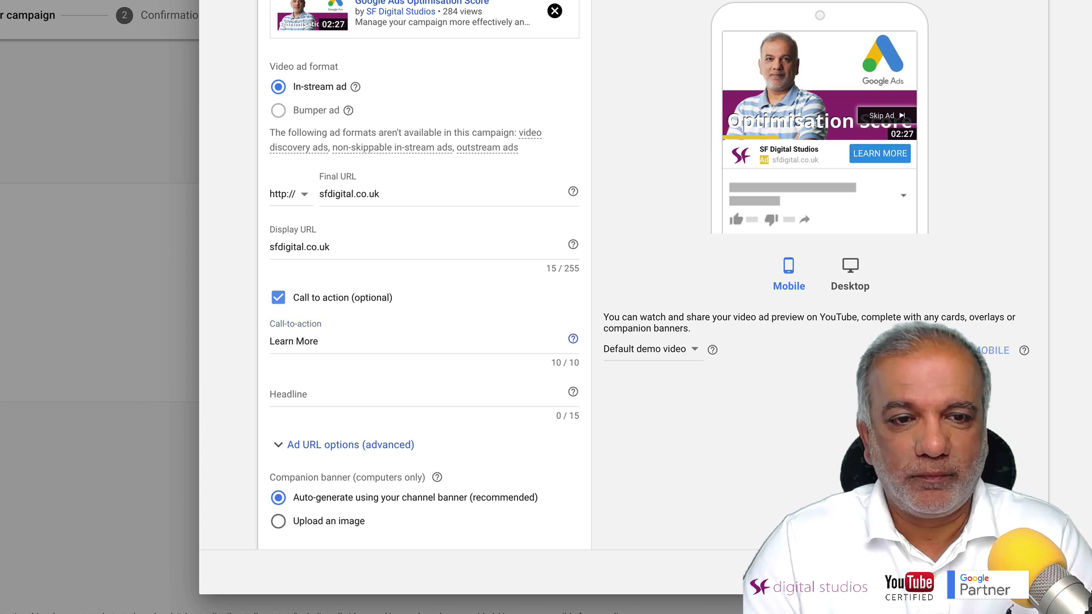
Step: Set the call-to-action headline to Free Training and add the second step to the ad sequence
{"action": "left_click", "coordinate": [303, 394]}
{"action": "type", "text": "Free Tr"}
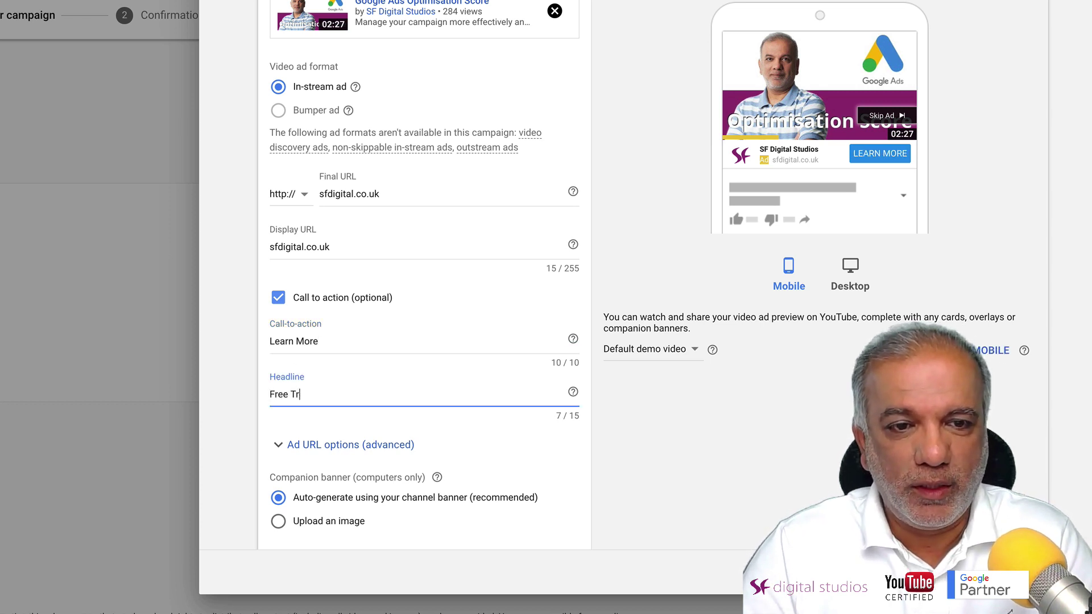
{"action": "type", "text": "aining"}
{"action": "scroll", "coordinate": [296, 462], "scroll_direction": "down", "scroll_amount": 3}
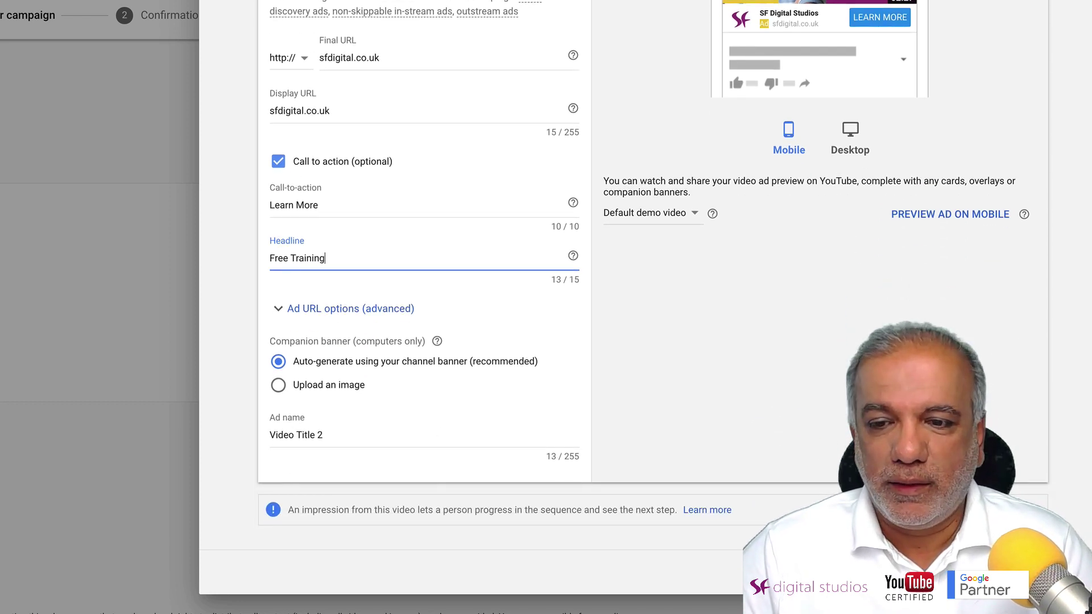
{"action": "left_click", "coordinate": [1012, 572]}
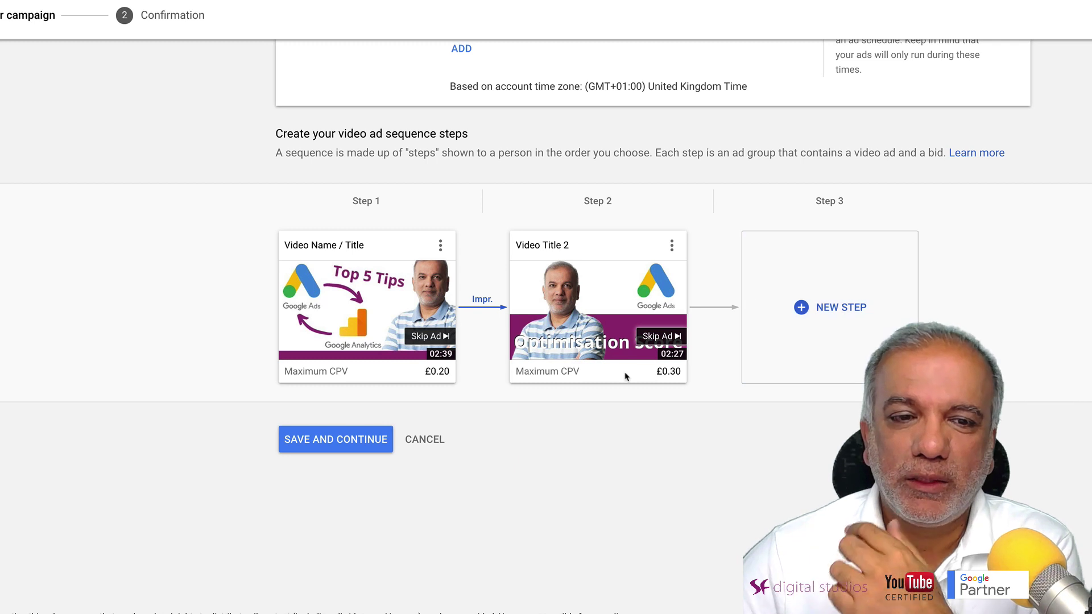
Step: Save the two-step video ad sequence campaign and continue from its confirmation page to the campaign
{"action": "left_click", "coordinate": [324, 443]}
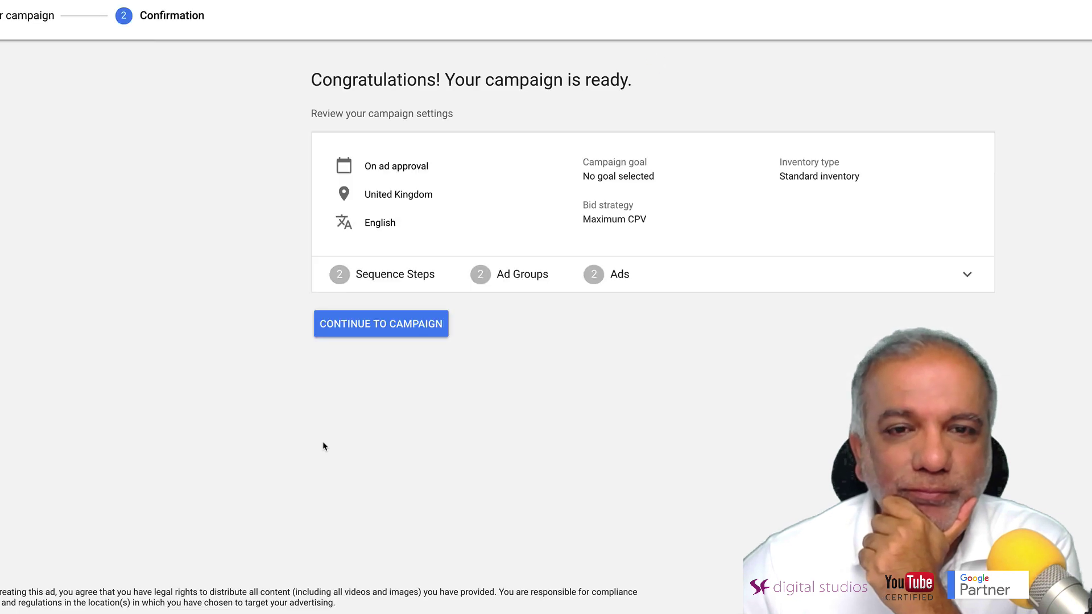
{"action": "left_click", "coordinate": [395, 324]}
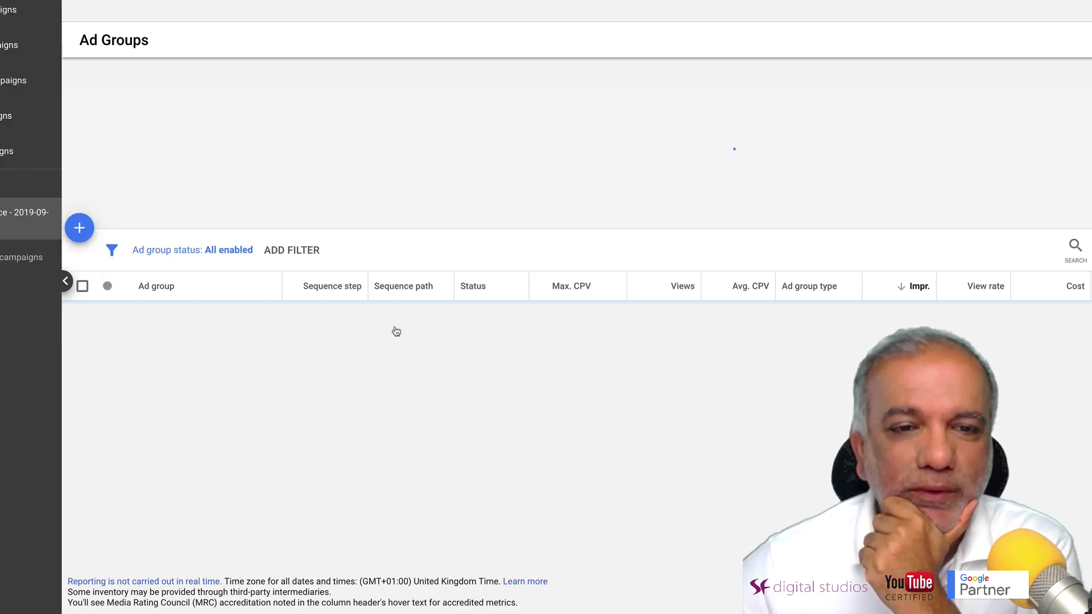